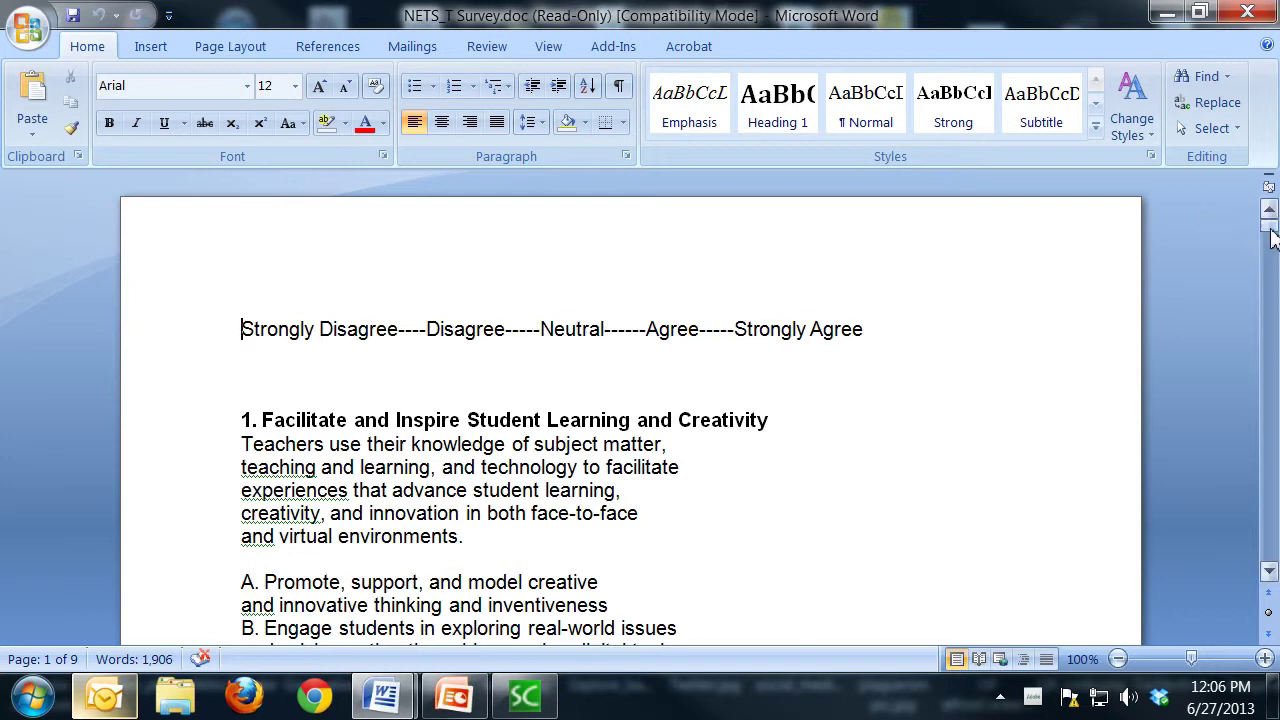
- Review the agreement rating scale and the full text of standard 1, including its elements A to D
{"action": "mouse_move", "coordinate": [1268, 226]}
{"action": "left_mouse_down"}
{"action": "mouse_move", "coordinate": [1270, 280]}
{"action": "mouse_move", "coordinate": [1269, 226]}
{"action": "left_mouse_up"}
{"action": "left_click_drag", "start_coordinate": [906, 330], "coordinate": [240, 340]}
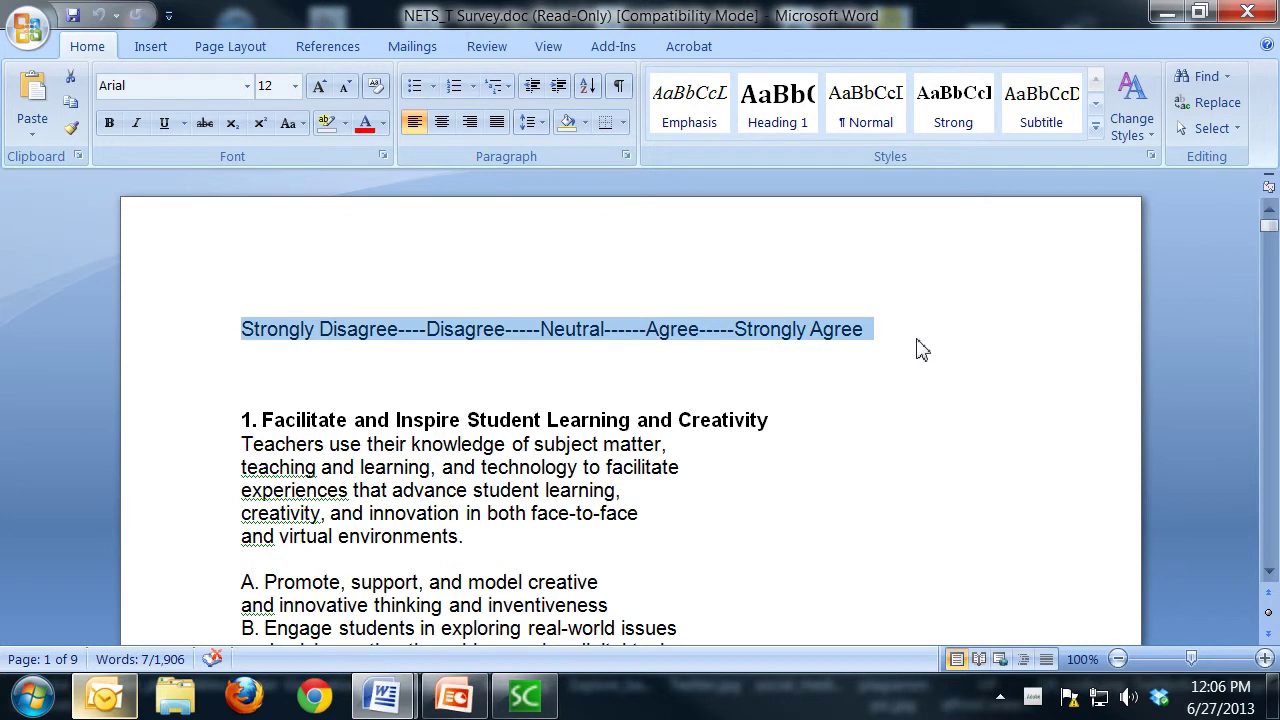
{"action": "left_click_drag", "start_coordinate": [1270, 234], "coordinate": [1273, 238]}
{"action": "left_click", "coordinate": [700, 442]}
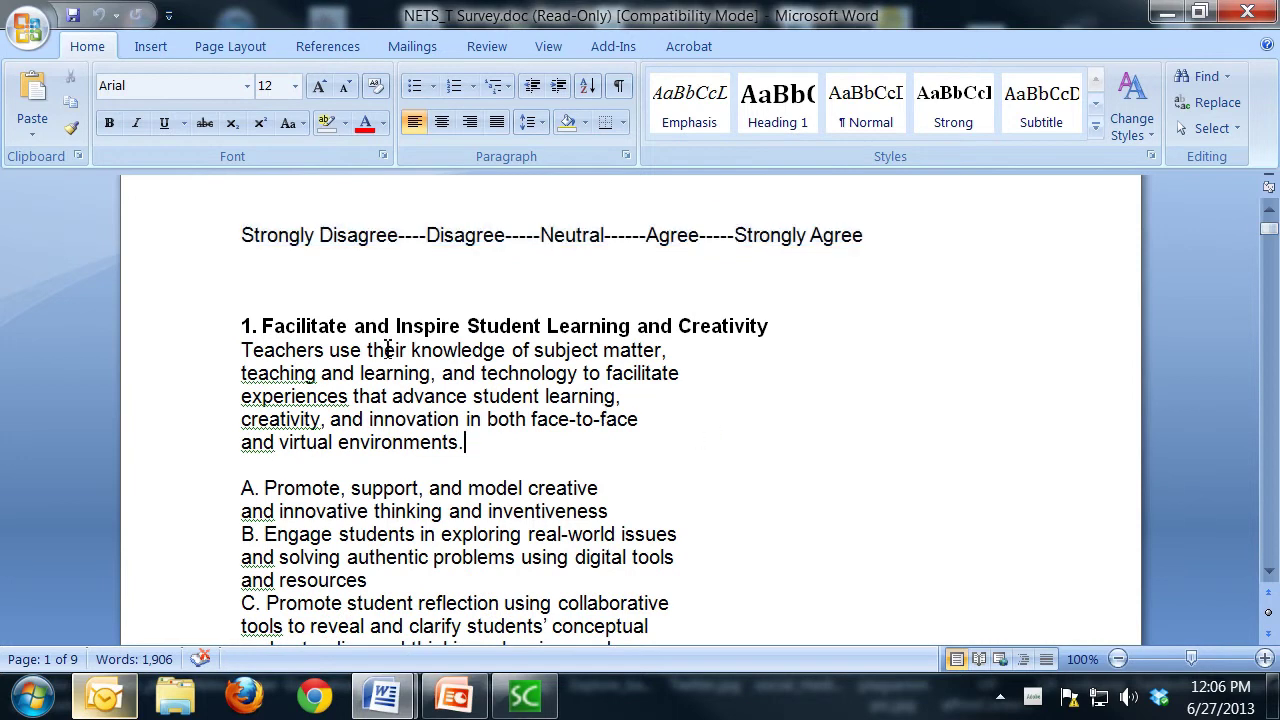
{"action": "left_click", "coordinate": [243, 328]}
{"action": "left_click_drag", "start_coordinate": [243, 328], "coordinate": [700, 543]}
{"action": "scroll", "coordinate": [614, 517], "scroll_direction": "up", "scroll_amount": 1}
{"action": "scroll", "coordinate": [586, 445], "scroll_direction": "down", "scroll_amount": 3}
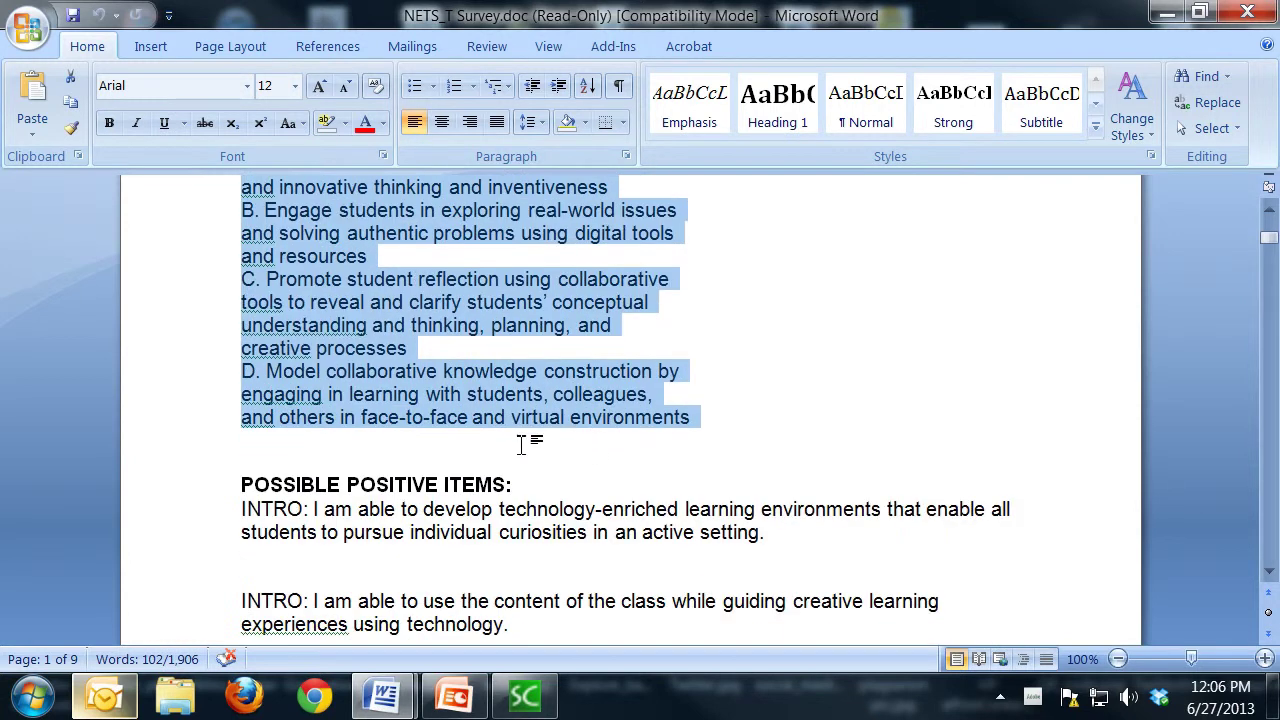
- Locate the POSSIBLE POSITIVE ITEMS and POSSIBLE NEGATIVE ITEMS headings under standard 1
{"action": "scroll", "coordinate": [391, 477], "scroll_direction": "down", "scroll_amount": 2}
{"action": "left_click_drag", "start_coordinate": [243, 364], "coordinate": [524, 365]}
{"action": "scroll", "coordinate": [330, 462], "scroll_direction": "up", "scroll_amount": 1}
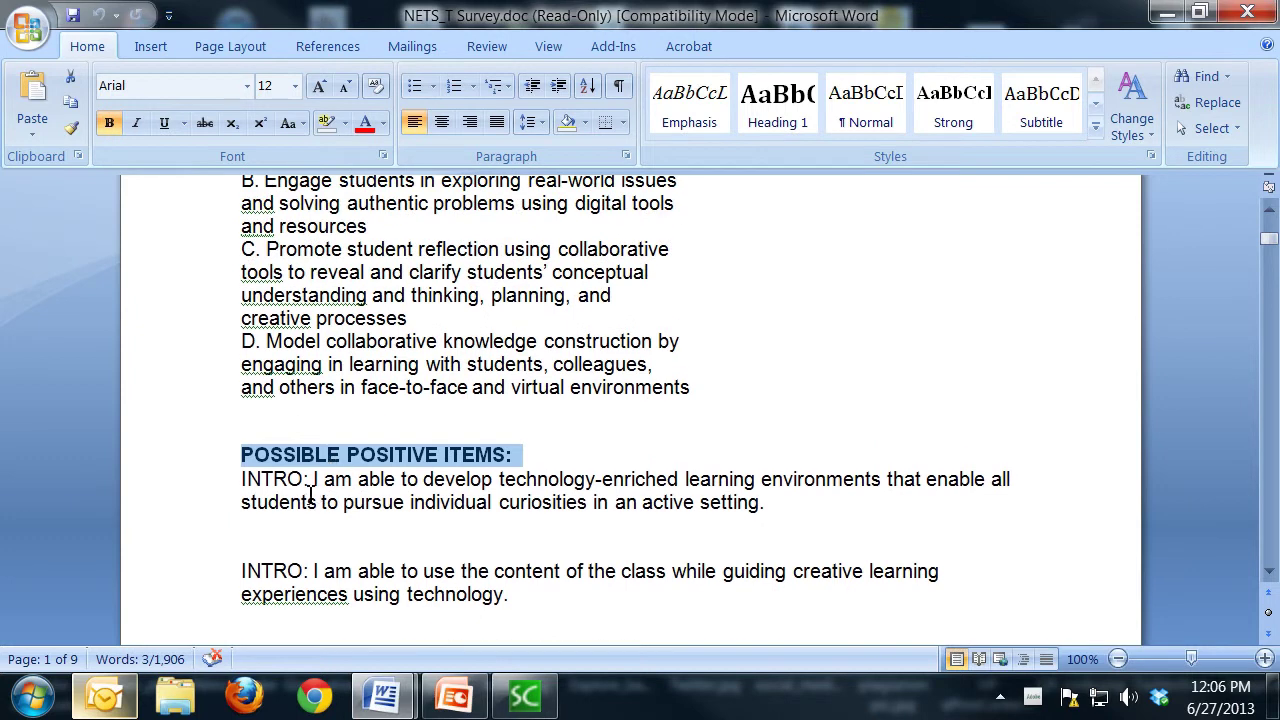
{"action": "scroll", "coordinate": [334, 516], "scroll_direction": "down", "scroll_amount": 14}
{"action": "scroll", "coordinate": [333, 515], "scroll_direction": "down", "scroll_amount": 2}
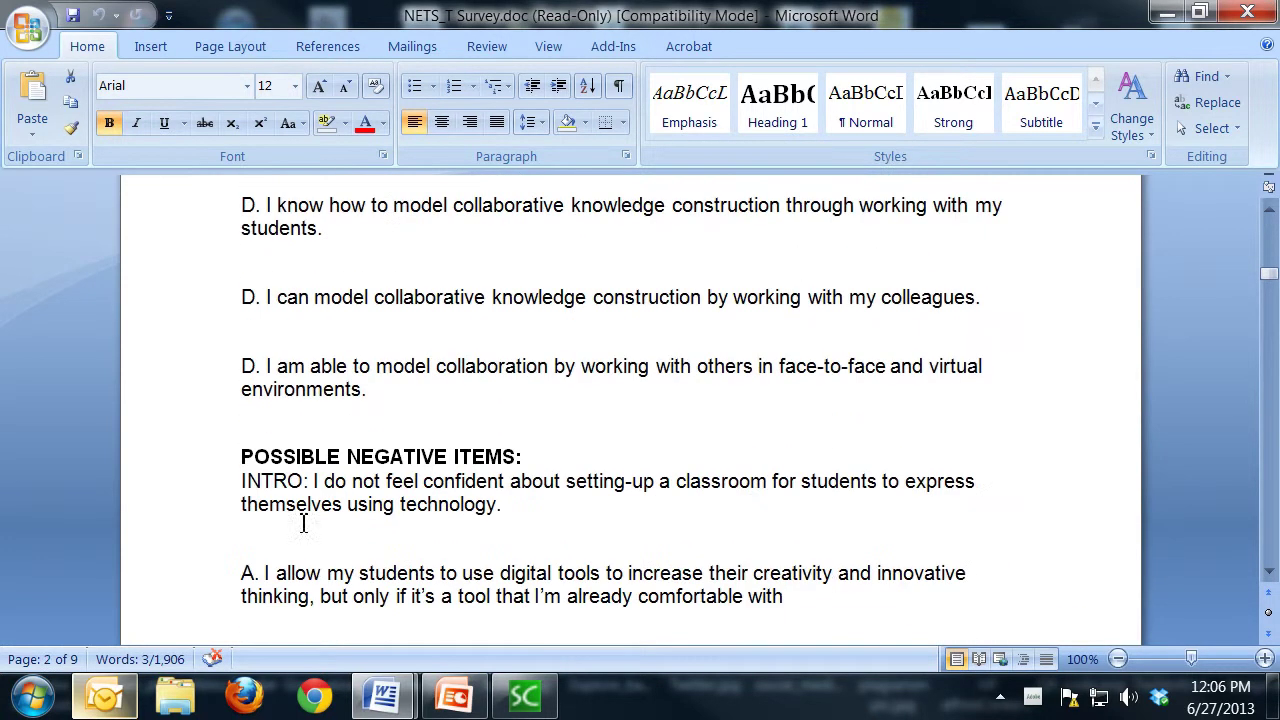
{"action": "left_click_drag", "start_coordinate": [243, 455], "coordinate": [522, 455]}
{"action": "scroll", "coordinate": [536, 480], "scroll_direction": "up", "scroll_amount": 5}
{"action": "scroll", "coordinate": [536, 480], "scroll_direction": "up", "scroll_amount": 8}
- Compare the first positive INTRO item with the introductory paragraph of standard 1
{"action": "left_click", "coordinate": [424, 519]}
{"action": "left_click_drag", "start_coordinate": [234, 507], "coordinate": [783, 527]}
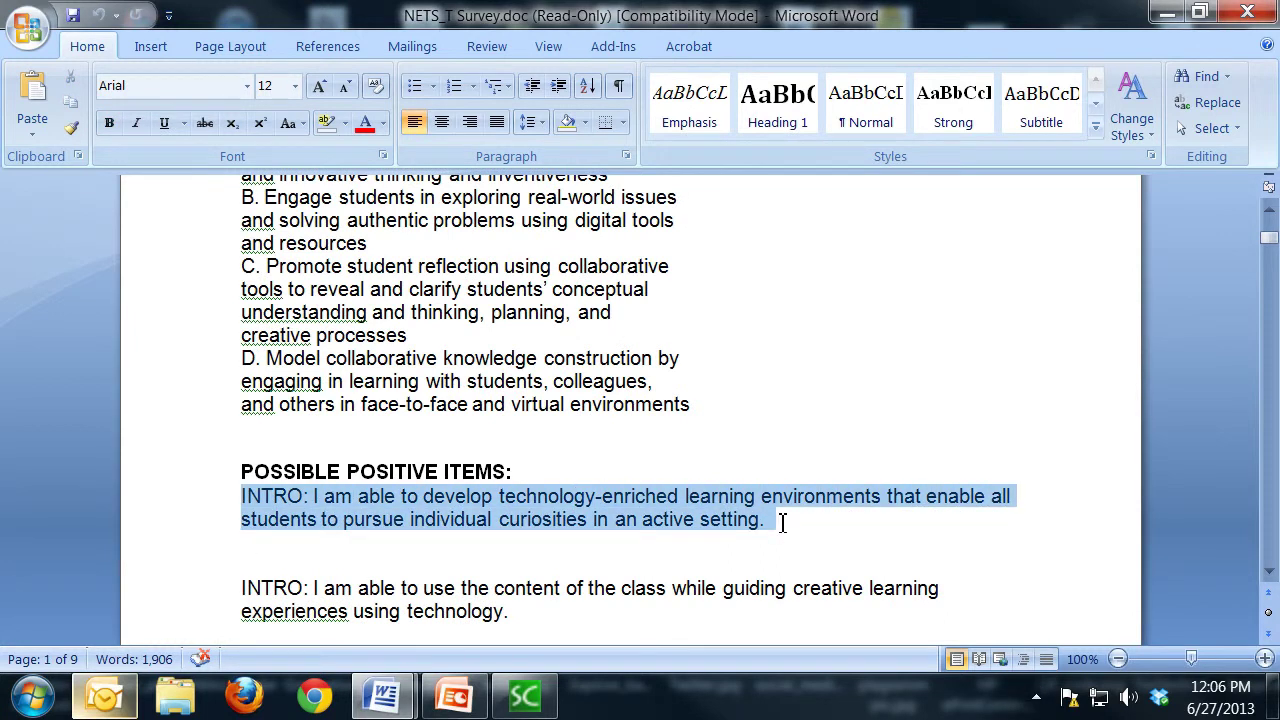
{"action": "scroll", "coordinate": [631, 507], "scroll_direction": "up", "scroll_amount": 2}
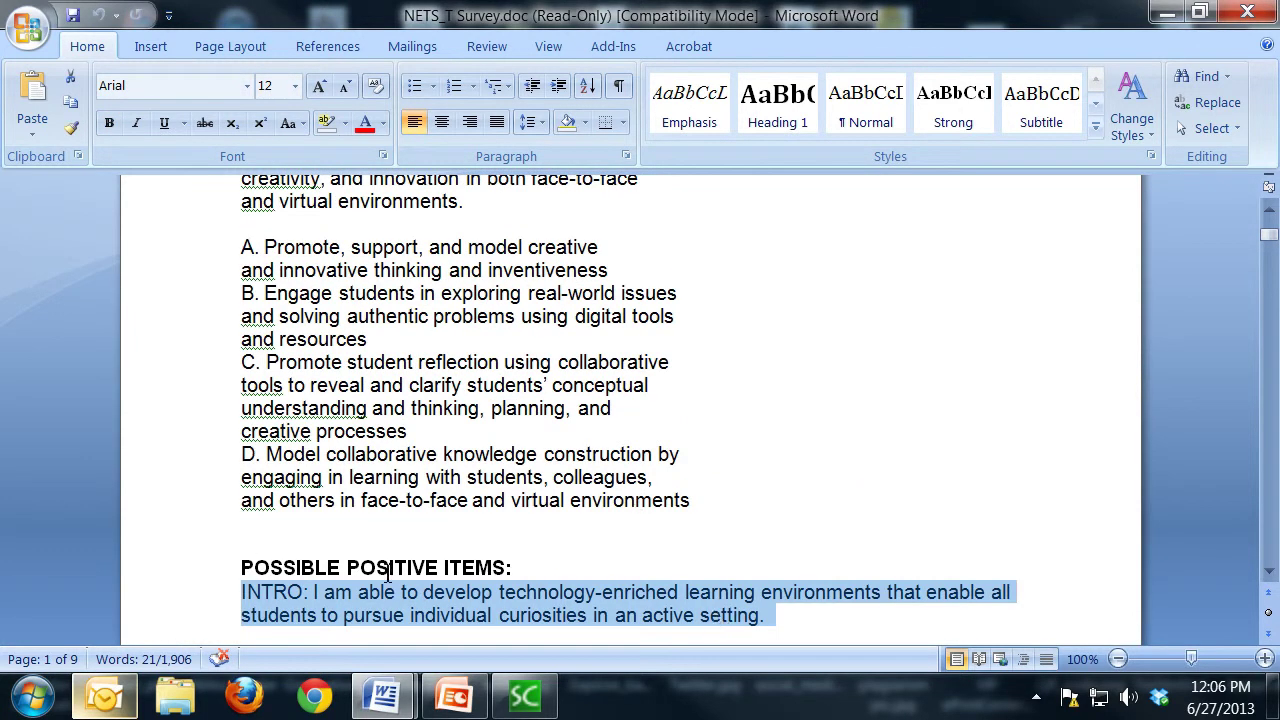
{"action": "scroll", "coordinate": [380, 486], "scroll_direction": "up", "scroll_amount": 4}
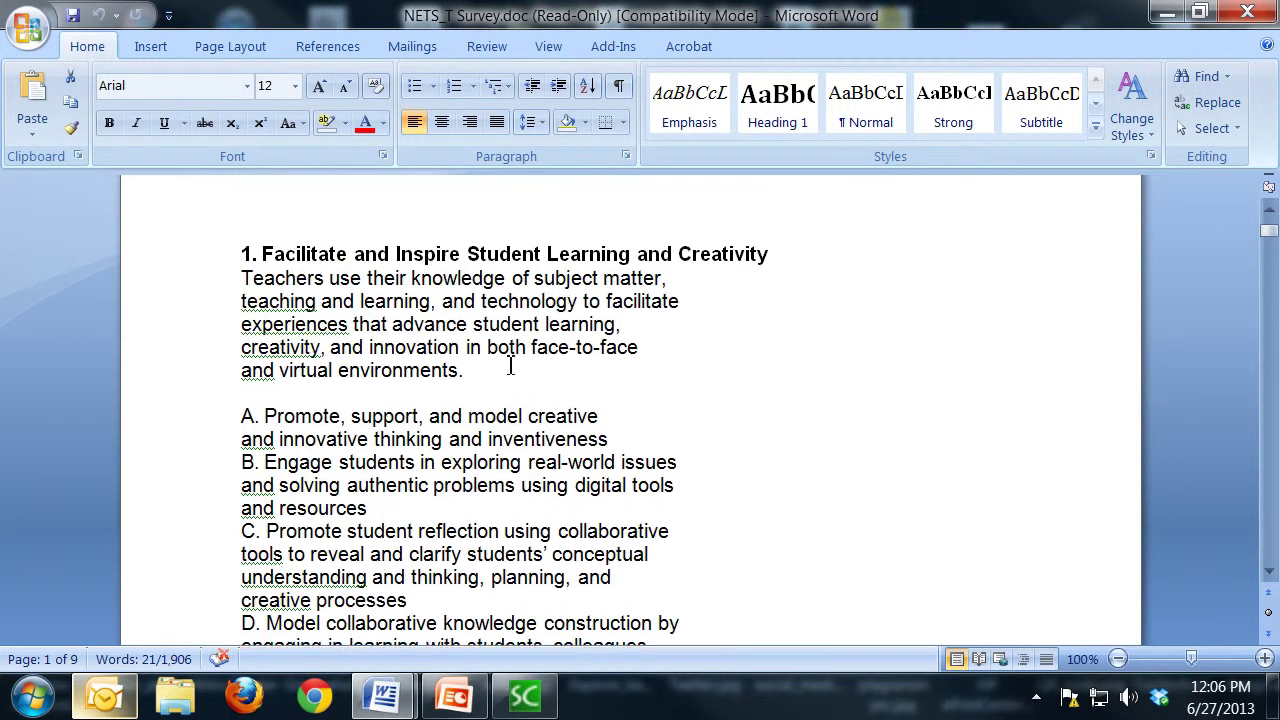
{"action": "mouse_move", "coordinate": [462, 370]}
{"action": "left_mouse_down"}
{"action": "mouse_move", "coordinate": [270, 316]}
{"action": "mouse_move", "coordinate": [243, 278]}
{"action": "mouse_move", "coordinate": [471, 366]}
{"action": "left_mouse_up"}
{"action": "left_click", "coordinate": [243, 278]}
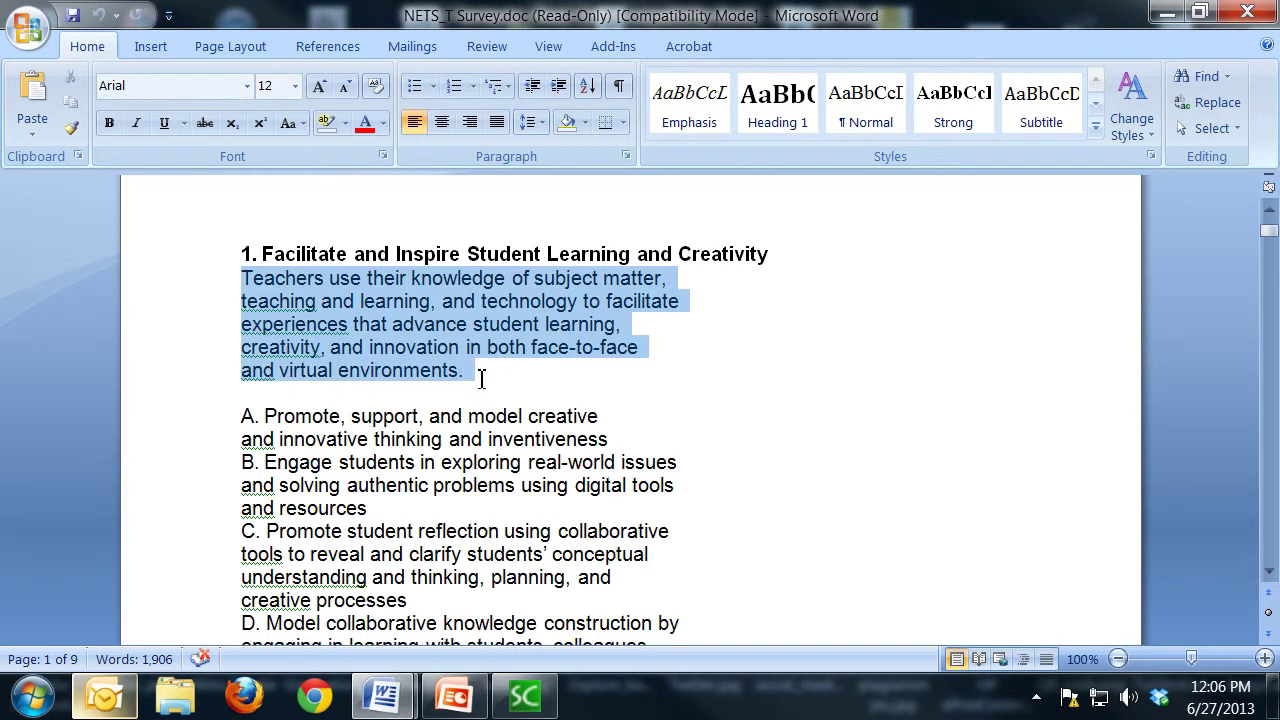
{"action": "scroll", "coordinate": [495, 450], "scroll_direction": "down", "scroll_amount": 3}
{"action": "scroll", "coordinate": [495, 450], "scroll_direction": "down", "scroll_amount": 3}
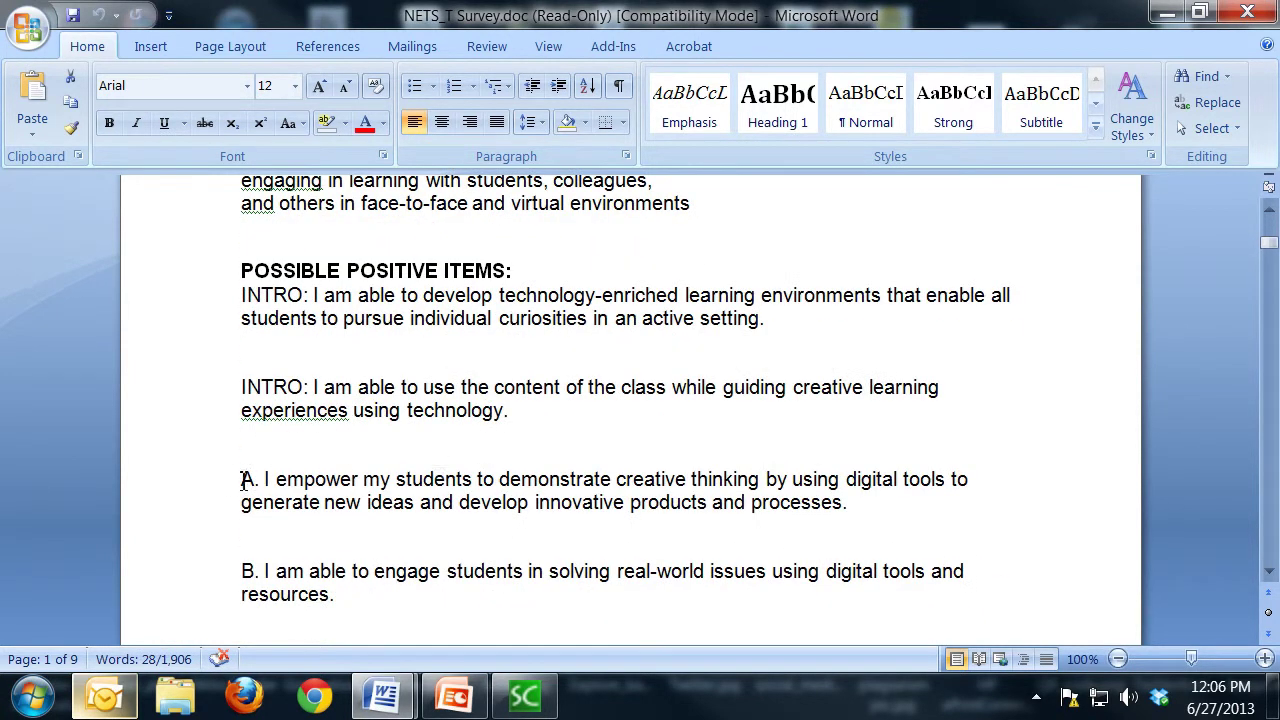
- Compare positive item A with element A of standard 1, on creative and innovative thinking
{"action": "left_click_drag", "start_coordinate": [240, 480], "coordinate": [884, 507]}
{"action": "left_click", "coordinate": [537, 457]}
{"action": "scroll", "coordinate": [537, 457], "scroll_direction": "up", "scroll_amount": 5}
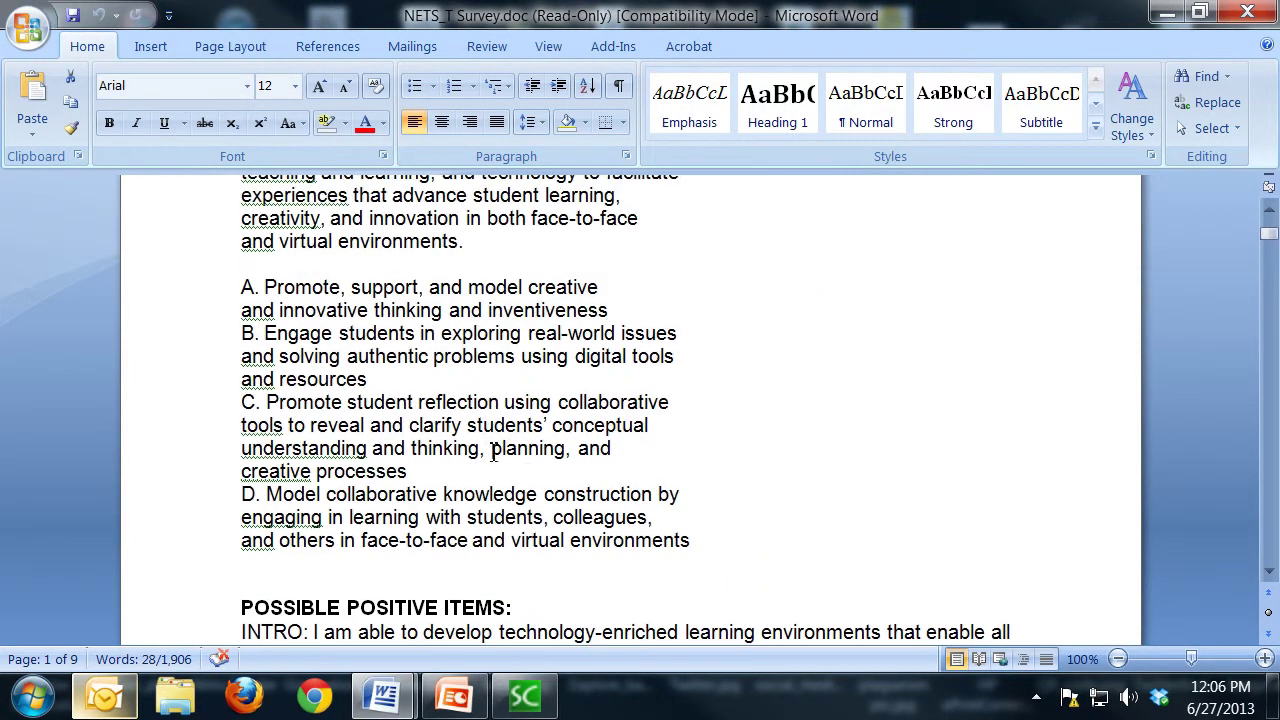
{"action": "left_click_drag", "start_coordinate": [244, 287], "coordinate": [626, 314]}
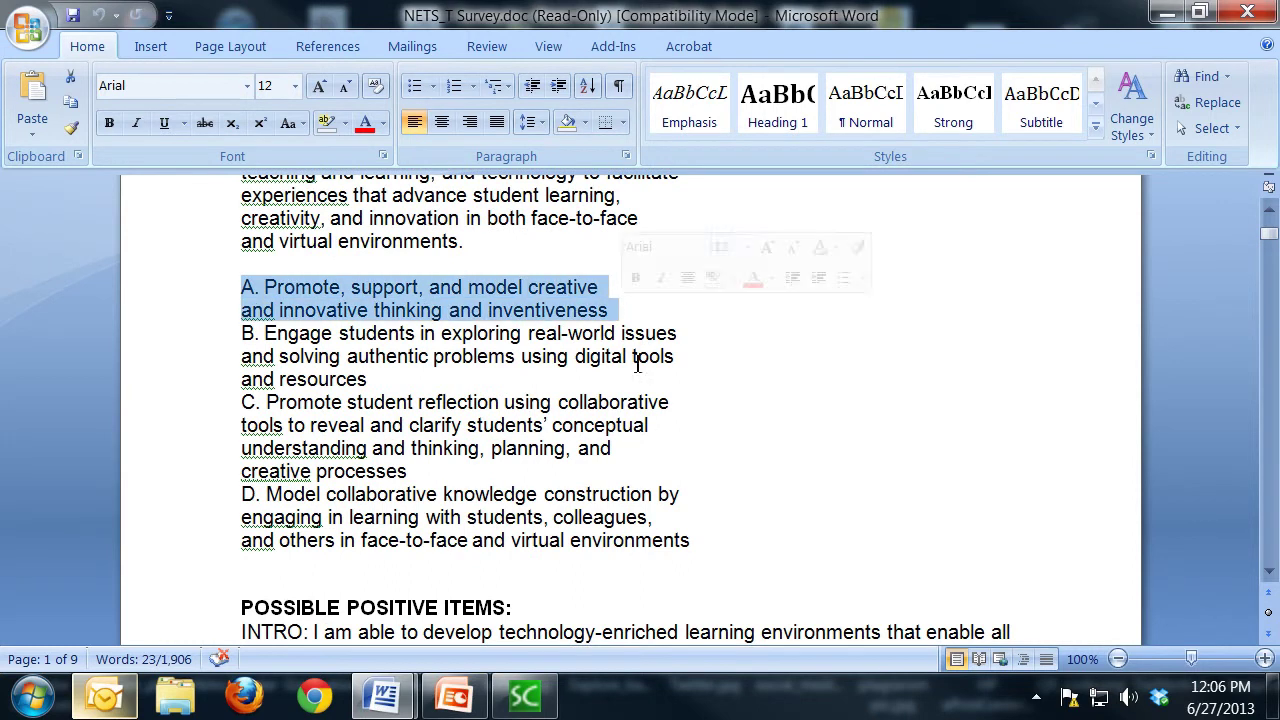
{"action": "scroll", "coordinate": [665, 440], "scroll_direction": "up", "scroll_amount": 2}
{"action": "left_click", "coordinate": [643, 463]}
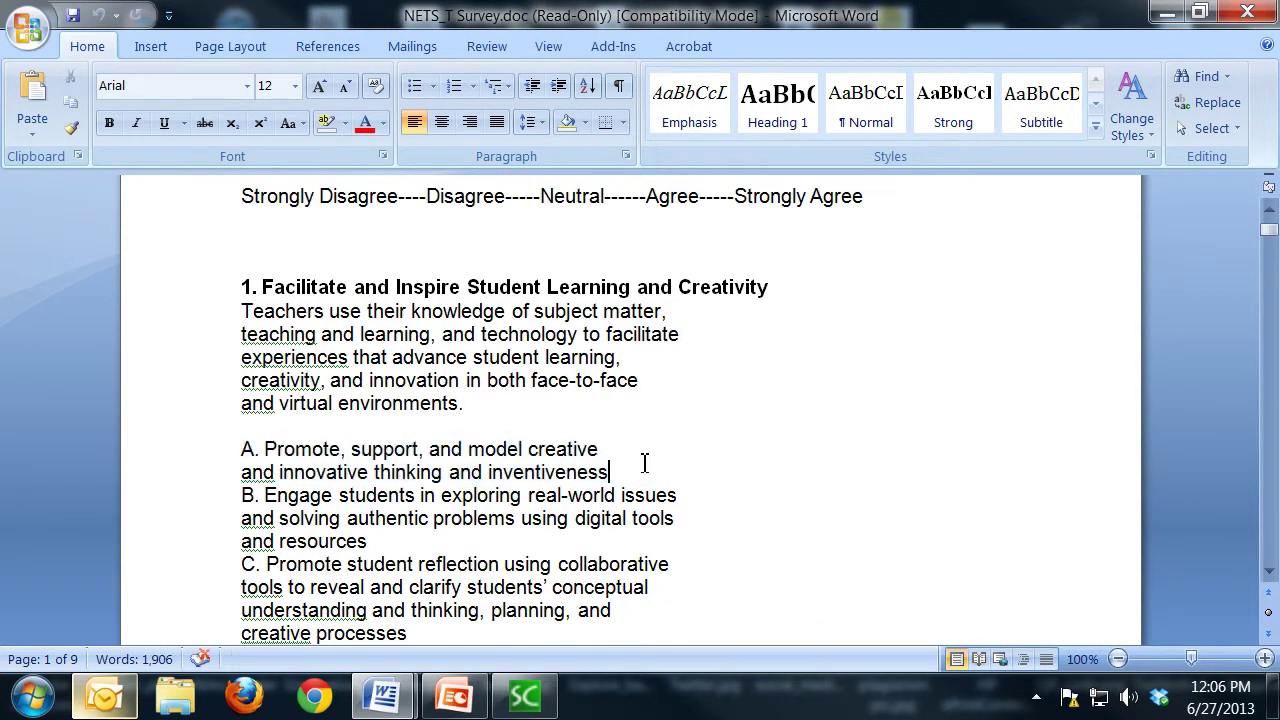
{"action": "scroll", "coordinate": [652, 510], "scroll_direction": "down", "scroll_amount": 3}
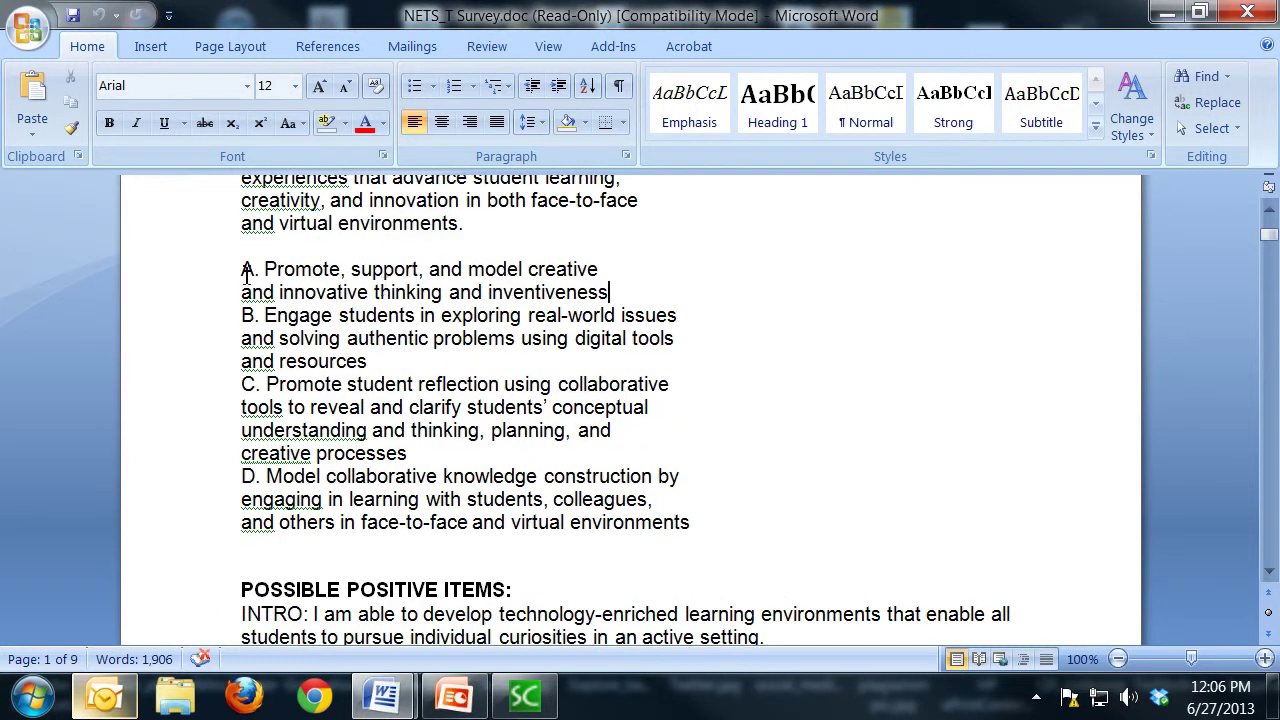
{"action": "left_click_drag", "start_coordinate": [243, 270], "coordinate": [611, 294]}
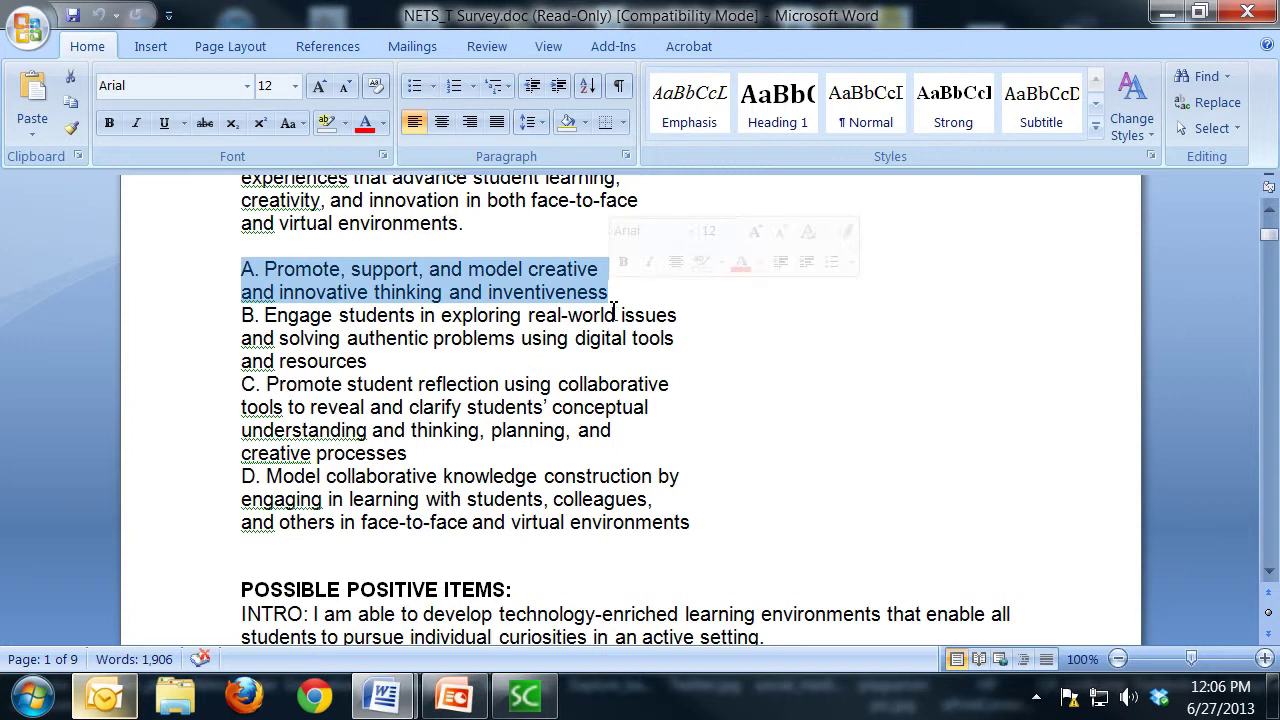
- Compare the negative INTRO item with the introductory paragraph of standard 1
{"action": "scroll", "coordinate": [640, 455], "scroll_direction": "down", "scroll_amount": 3}
{"action": "scroll", "coordinate": [502, 459], "scroll_direction": "down", "scroll_amount": 4}
{"action": "scroll", "coordinate": [502, 461], "scroll_direction": "down", "scroll_amount": 15}
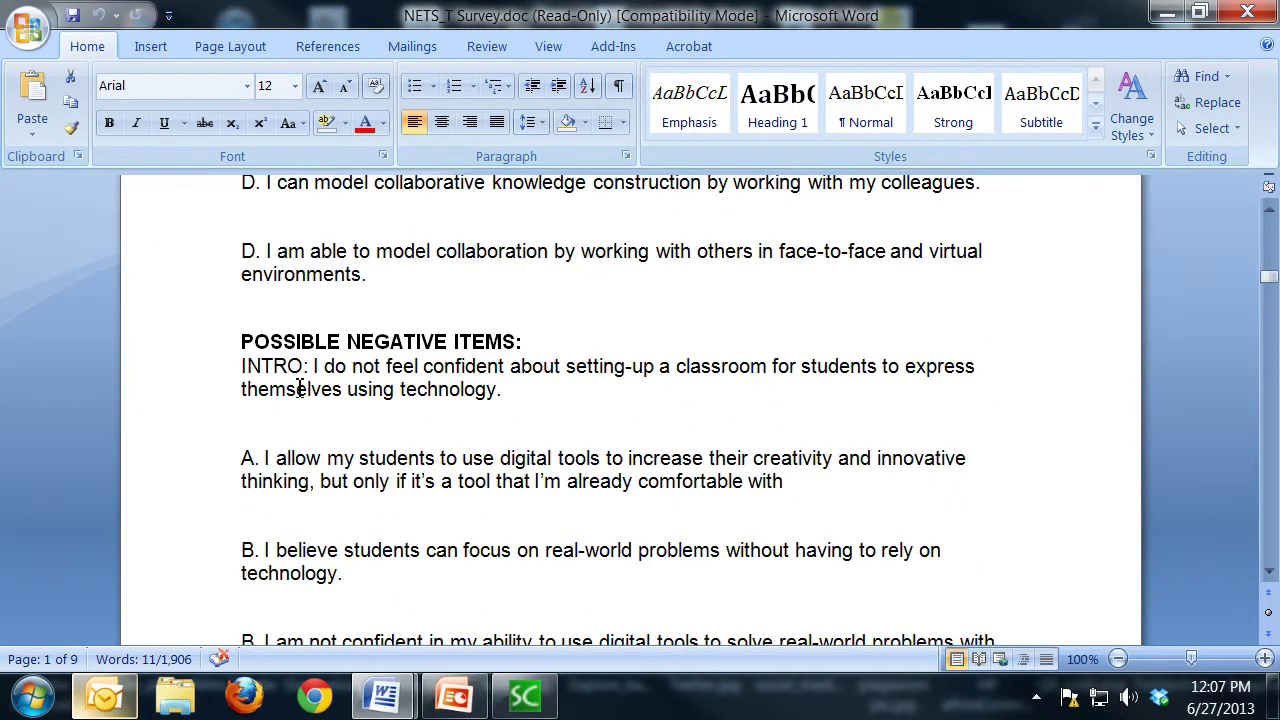
{"action": "left_click_drag", "start_coordinate": [242, 366], "coordinate": [666, 431]}
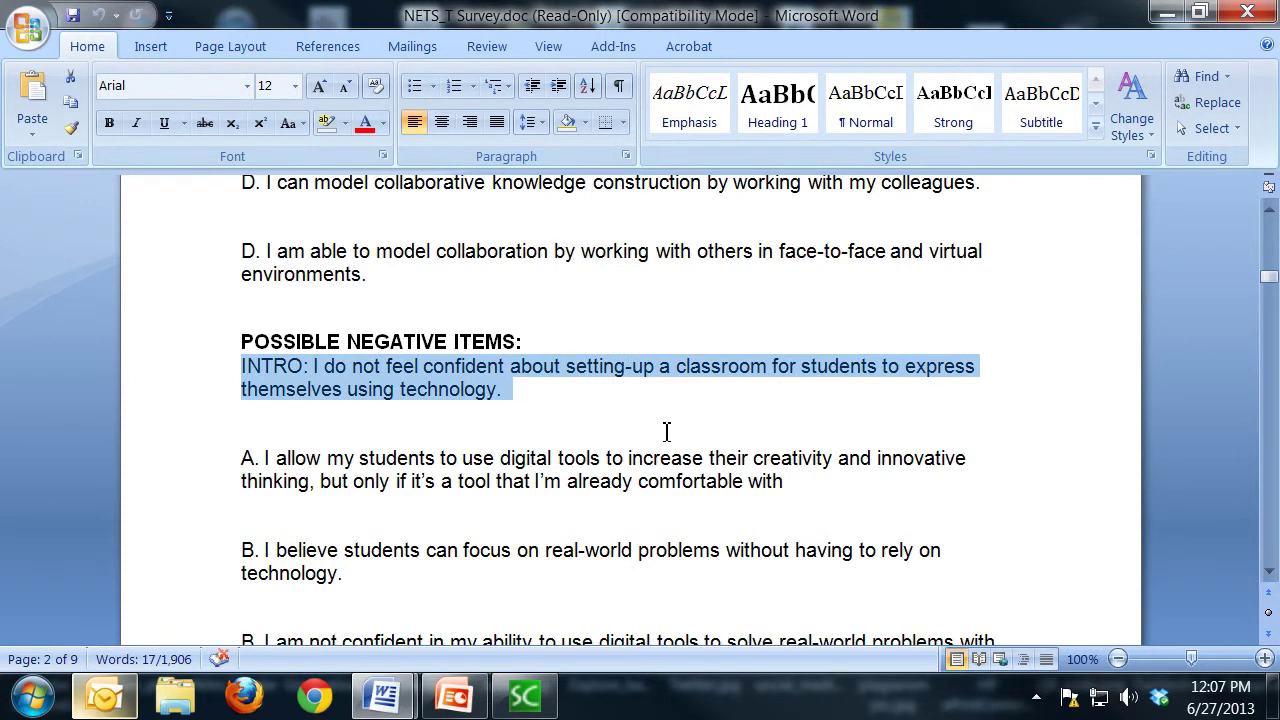
{"action": "scroll", "coordinate": [643, 448], "scroll_direction": "up", "scroll_amount": 2}
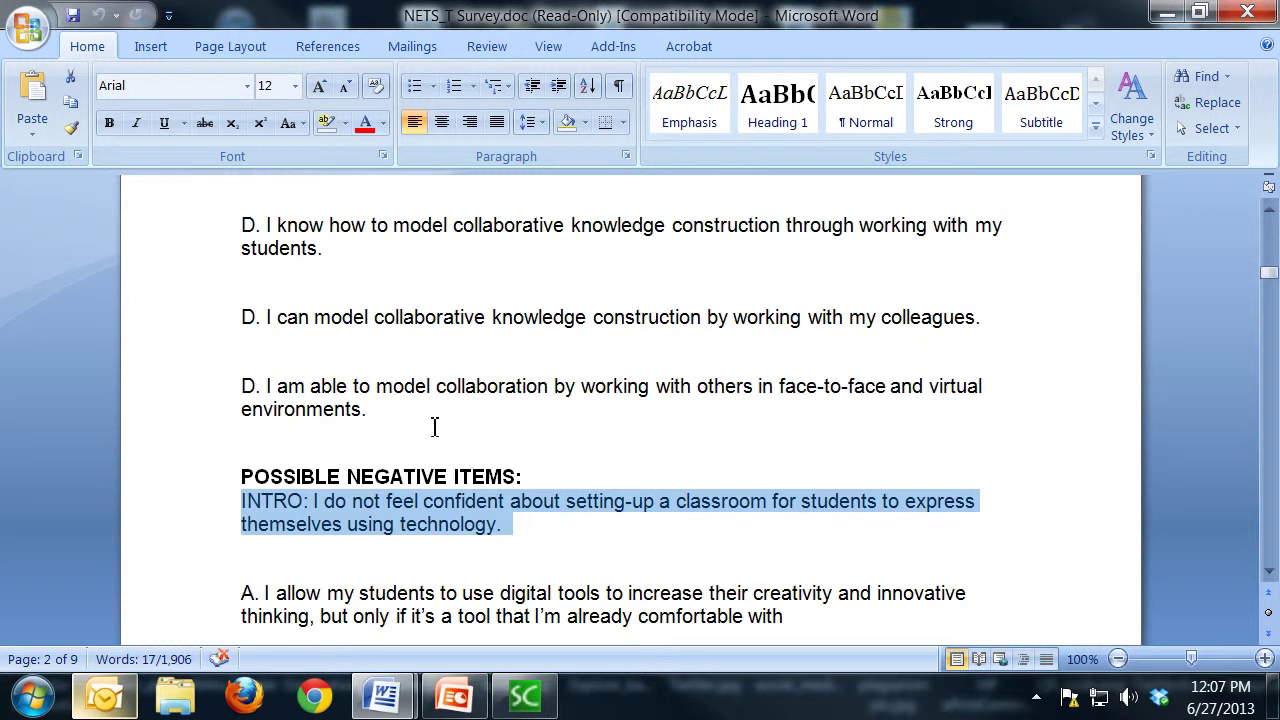
{"action": "scroll", "coordinate": [434, 428], "scroll_direction": "down", "scroll_amount": 1}
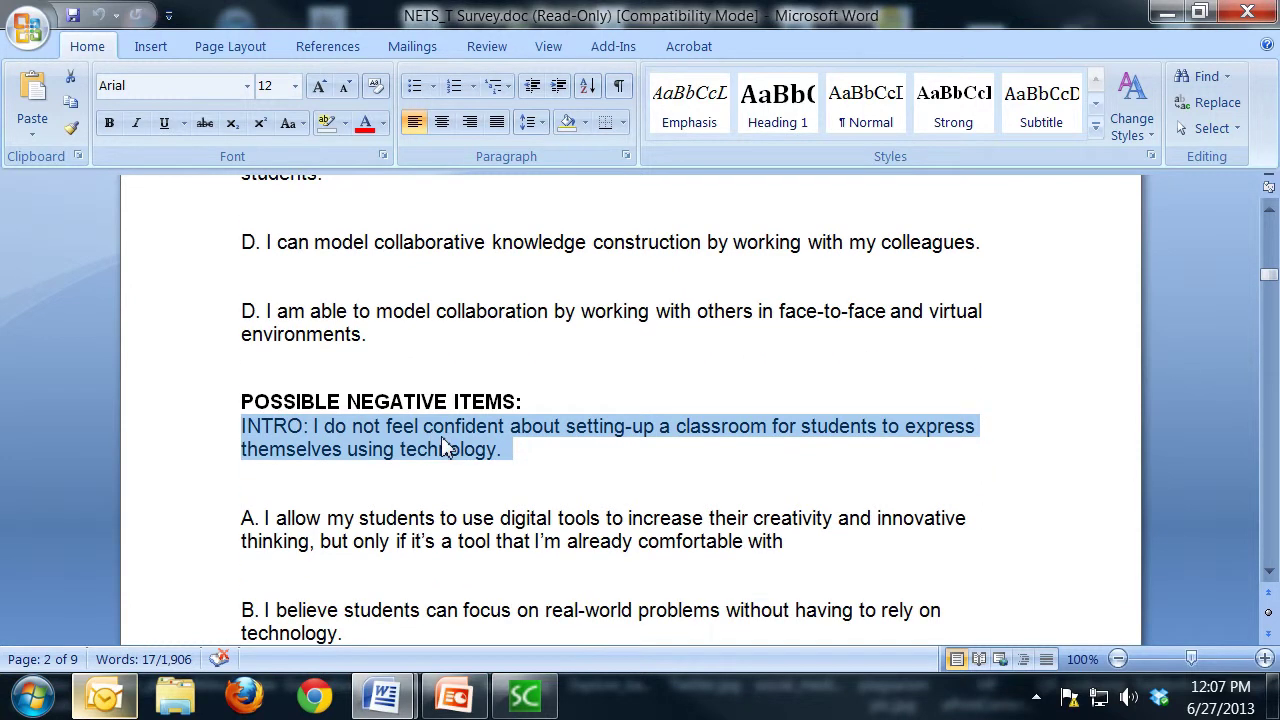
{"action": "scroll", "coordinate": [440, 450], "scroll_direction": "up", "scroll_amount": 12}
{"action": "scroll", "coordinate": [446, 432], "scroll_direction": "up", "scroll_amount": 5}
{"action": "scroll", "coordinate": [470, 450], "scroll_direction": "down", "scroll_amount": 1}
{"action": "left_click_drag", "start_coordinate": [468, 443], "coordinate": [240, 357]}
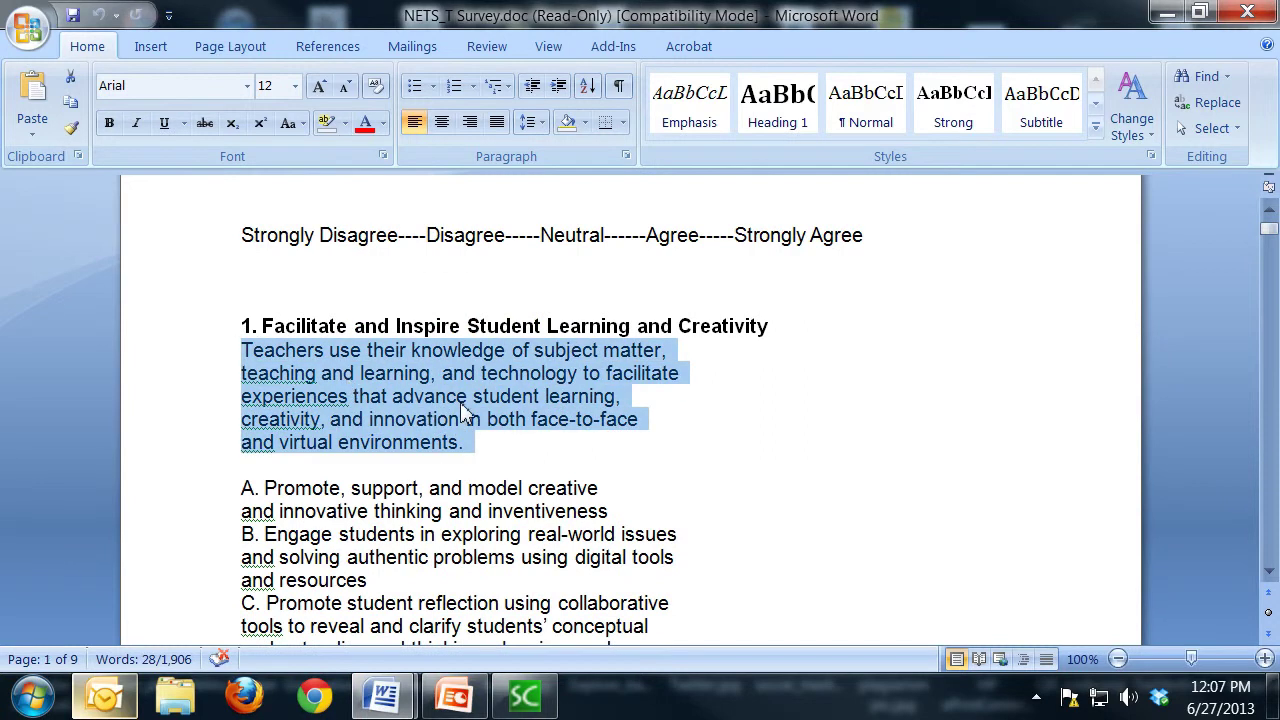
{"action": "left_click", "coordinate": [423, 394]}
{"action": "left_click_drag", "start_coordinate": [241, 350], "coordinate": [493, 443]}
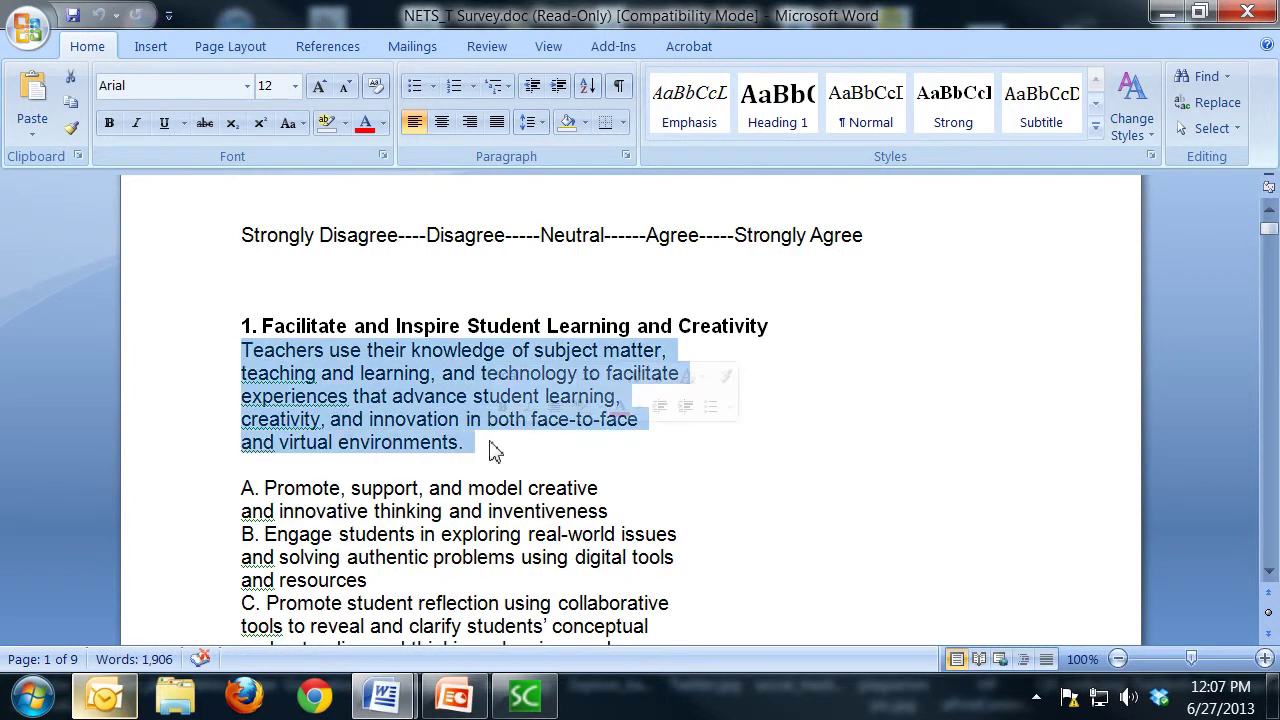
- Attach a comment with random placeholder text to the first INTRO item under POSSIBLE POSITIVE ITEMS
{"action": "scroll", "coordinate": [557, 437], "scroll_direction": "down", "scroll_amount": 6}
{"action": "left_click", "coordinate": [486, 46]}
{"action": "scroll", "coordinate": [242, 511], "scroll_direction": "up", "scroll_amount": 1}
{"action": "left_click_drag", "start_coordinate": [242, 511], "coordinate": [803, 540]}
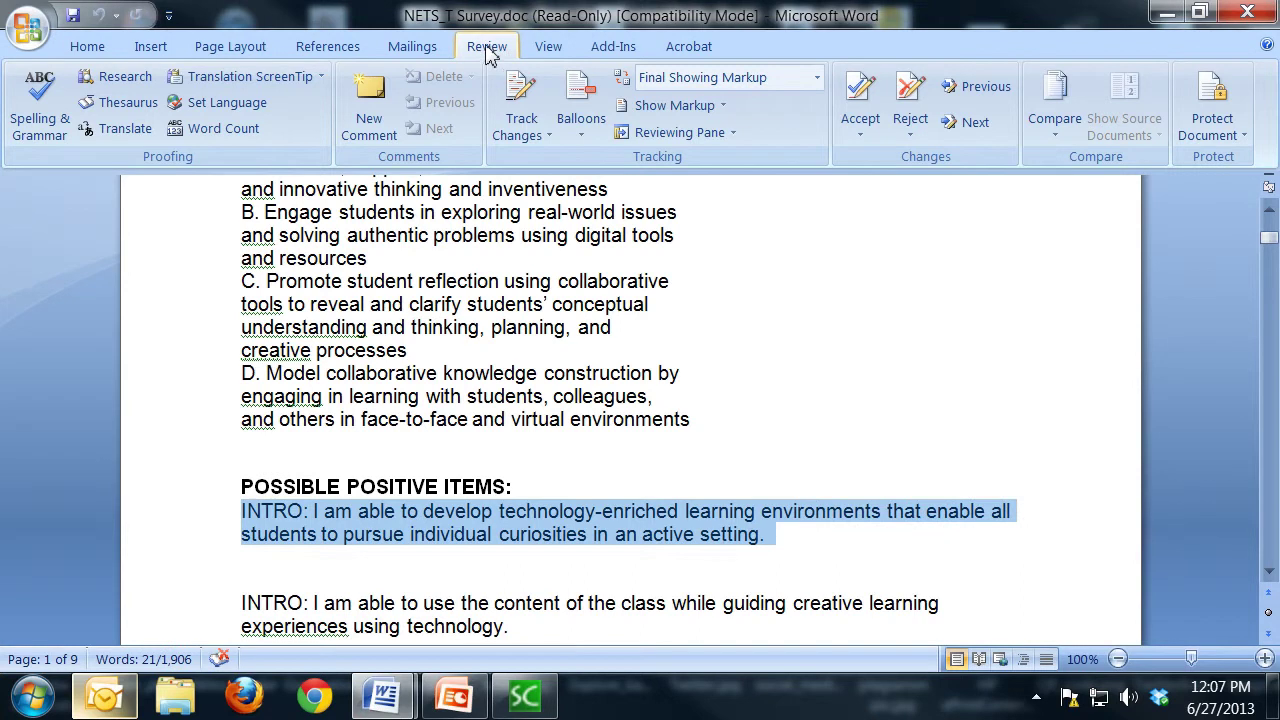
{"action": "left_click", "coordinate": [369, 100]}
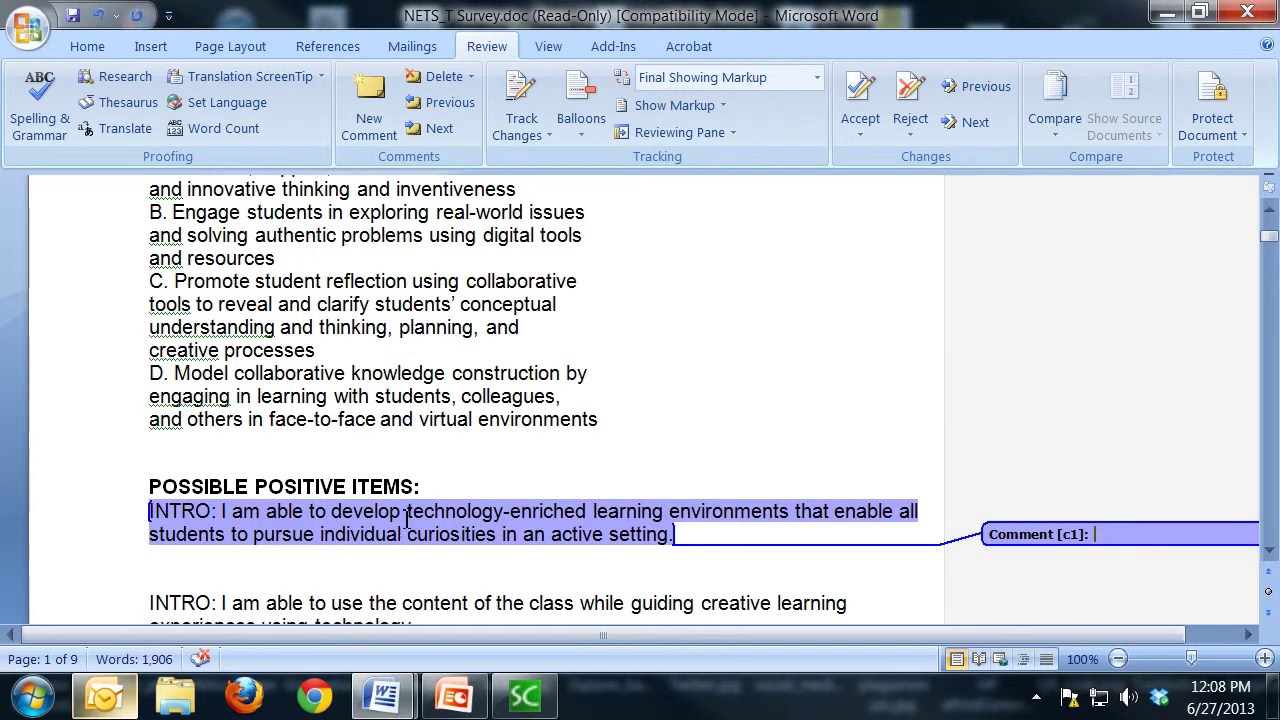
{"action": "scroll", "coordinate": [170, 338], "scroll_direction": "up", "scroll_amount": 4}
{"action": "scroll", "coordinate": [389, 437], "scroll_direction": "down", "scroll_amount": 5}
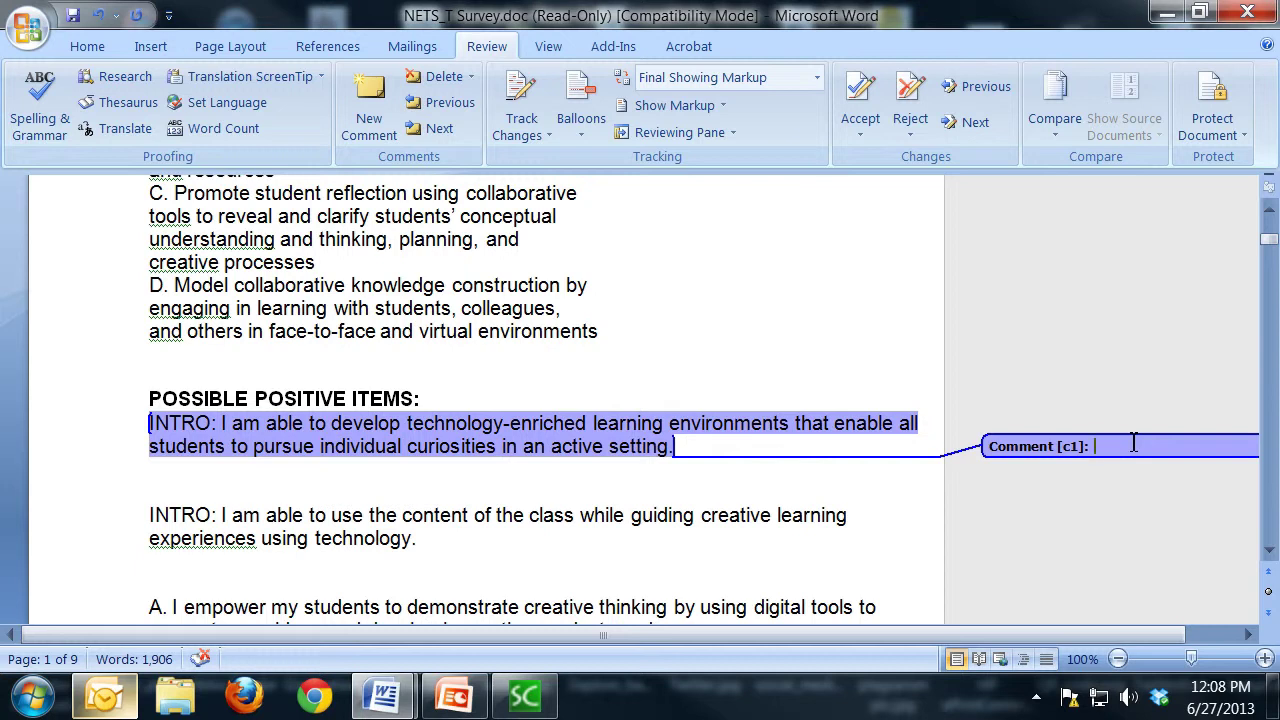
{"action": "type", "text": "djfdjklasjf;dj fjfdjkfjl"}
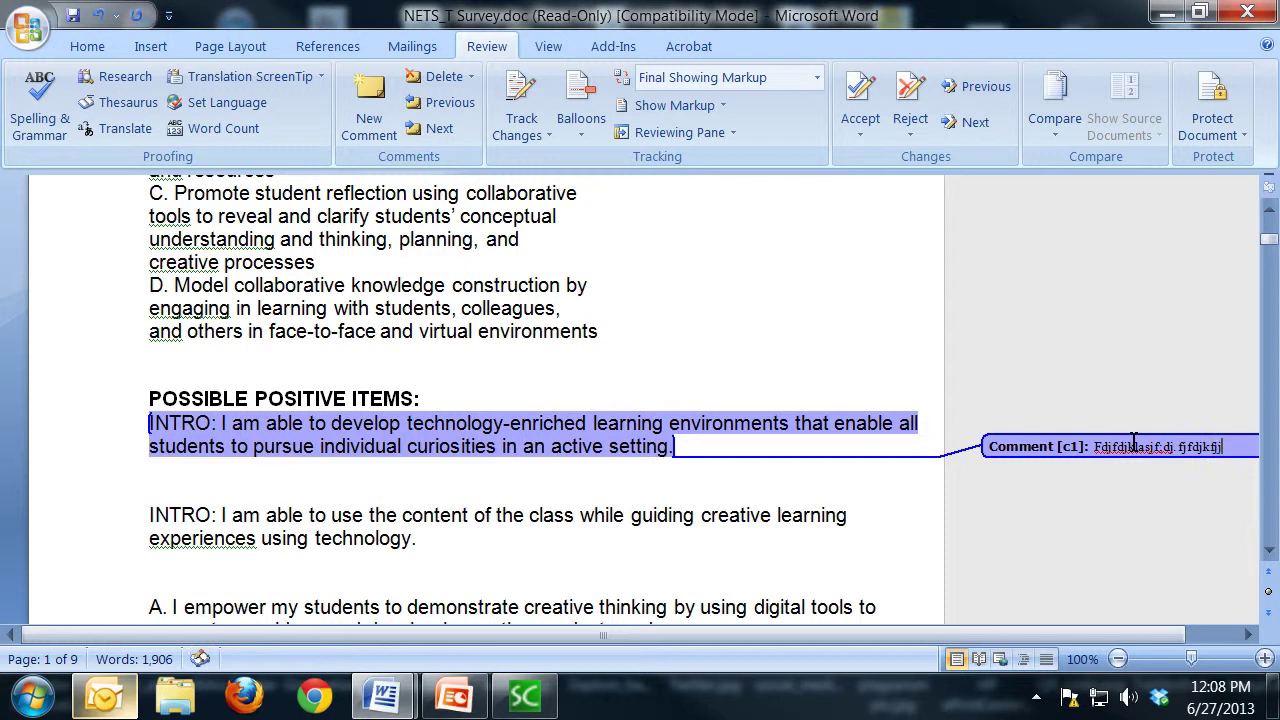
{"action": "left_click", "coordinate": [997, 494]}
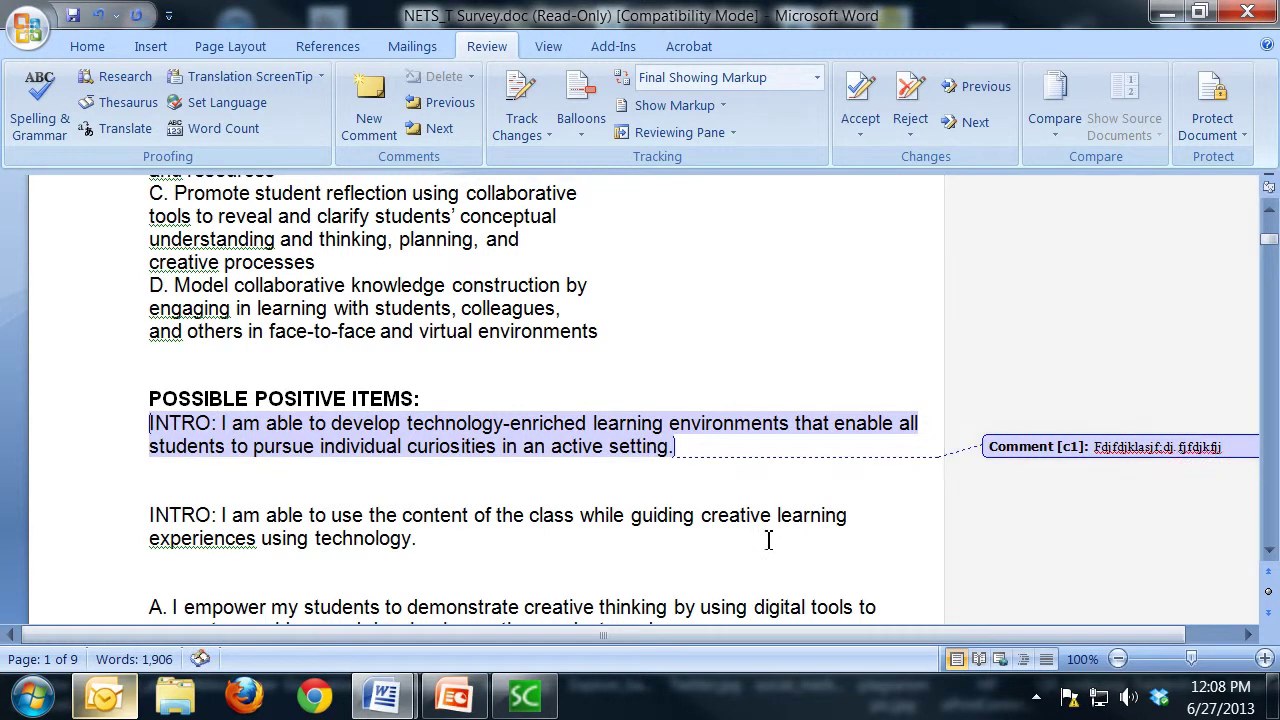
- Examine the remaining positive items of standard 1, particularly the group of D items on collaboration
{"action": "scroll", "coordinate": [870, 540], "scroll_direction": "down", "scroll_amount": 5}
{"action": "scroll", "coordinate": [768, 540], "scroll_direction": "down", "scroll_amount": 8}
{"action": "scroll", "coordinate": [586, 494], "scroll_direction": "up", "scroll_amount": 10}
{"action": "scroll", "coordinate": [492, 497], "scroll_direction": "down", "scroll_amount": 3}
{"action": "left_click_drag", "start_coordinate": [160, 309], "coordinate": [477, 591]}
{"action": "scroll", "coordinate": [409, 457], "scroll_direction": "up", "scroll_amount": 3}
{"action": "scroll", "coordinate": [413, 453], "scroll_direction": "down", "scroll_amount": 2}
{"action": "left_click", "coordinate": [383, 420]}
{"action": "scroll", "coordinate": [383, 420], "scroll_direction": "down", "scroll_amount": 1}
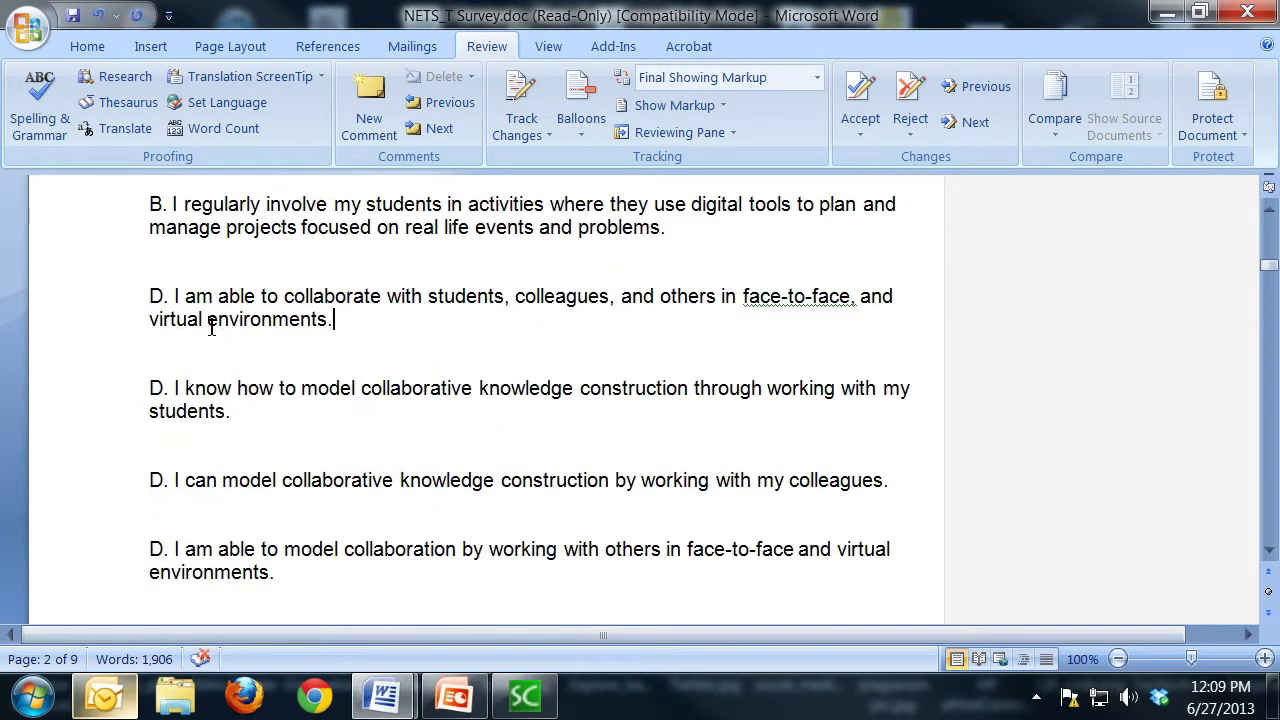
{"action": "left_click_drag", "start_coordinate": [144, 296], "coordinate": [363, 606]}
{"action": "scroll", "coordinate": [363, 451], "scroll_direction": "down", "scroll_amount": 5}
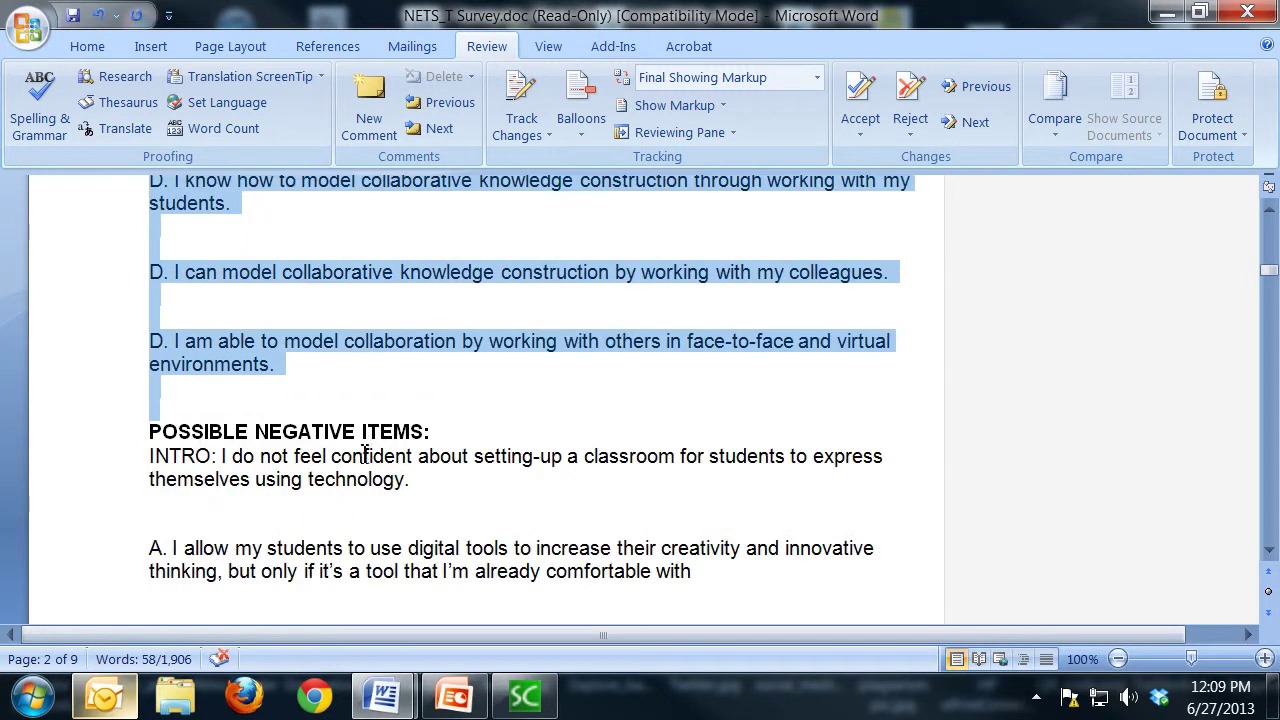
- Skim the remaining standards and their items through the last page, and dismiss the new-mail notification
{"action": "scroll", "coordinate": [491, 409], "scroll_direction": "down", "scroll_amount": 15}
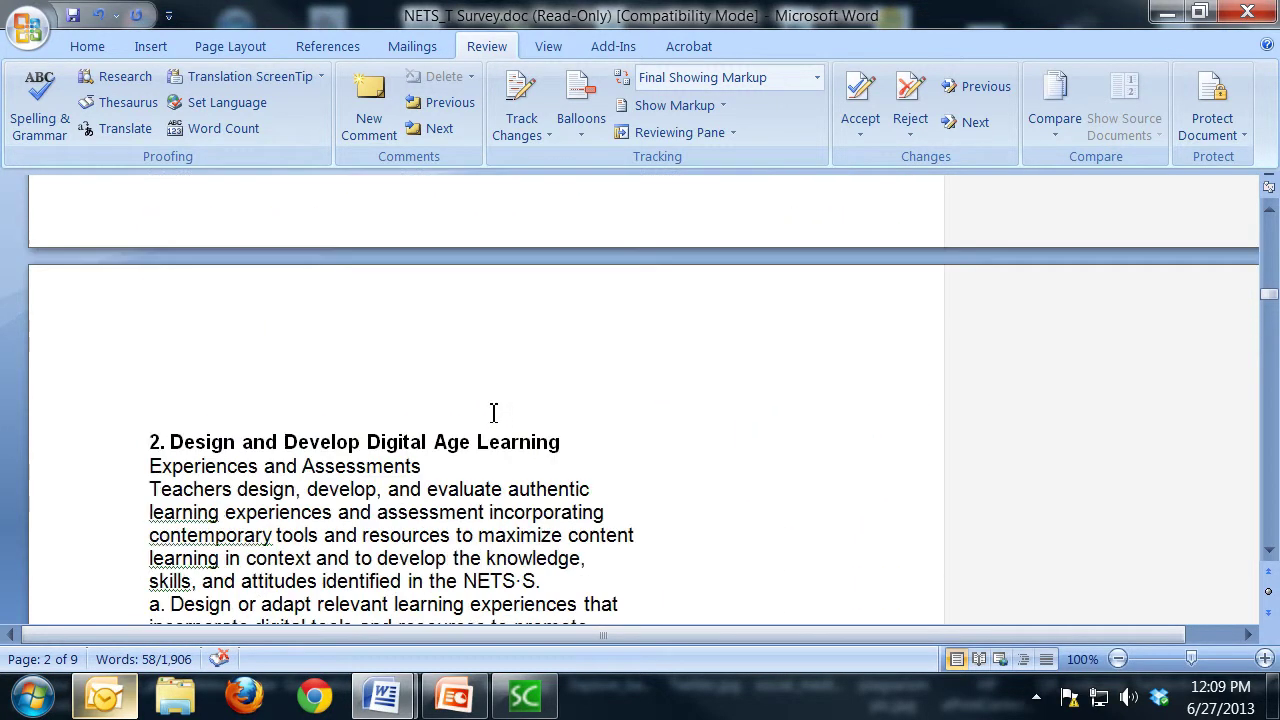
{"action": "scroll", "coordinate": [493, 413], "scroll_direction": "down", "scroll_amount": 15}
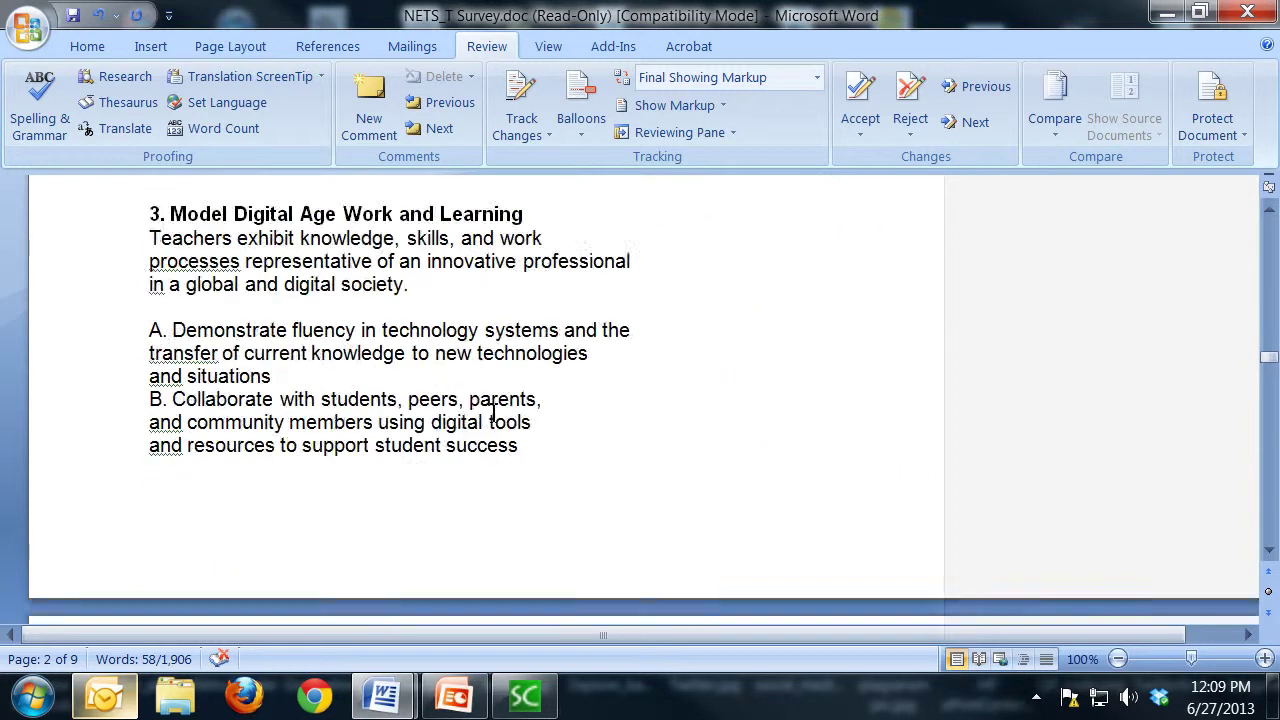
{"action": "scroll", "coordinate": [360, 410], "scroll_direction": "down", "scroll_amount": 9}
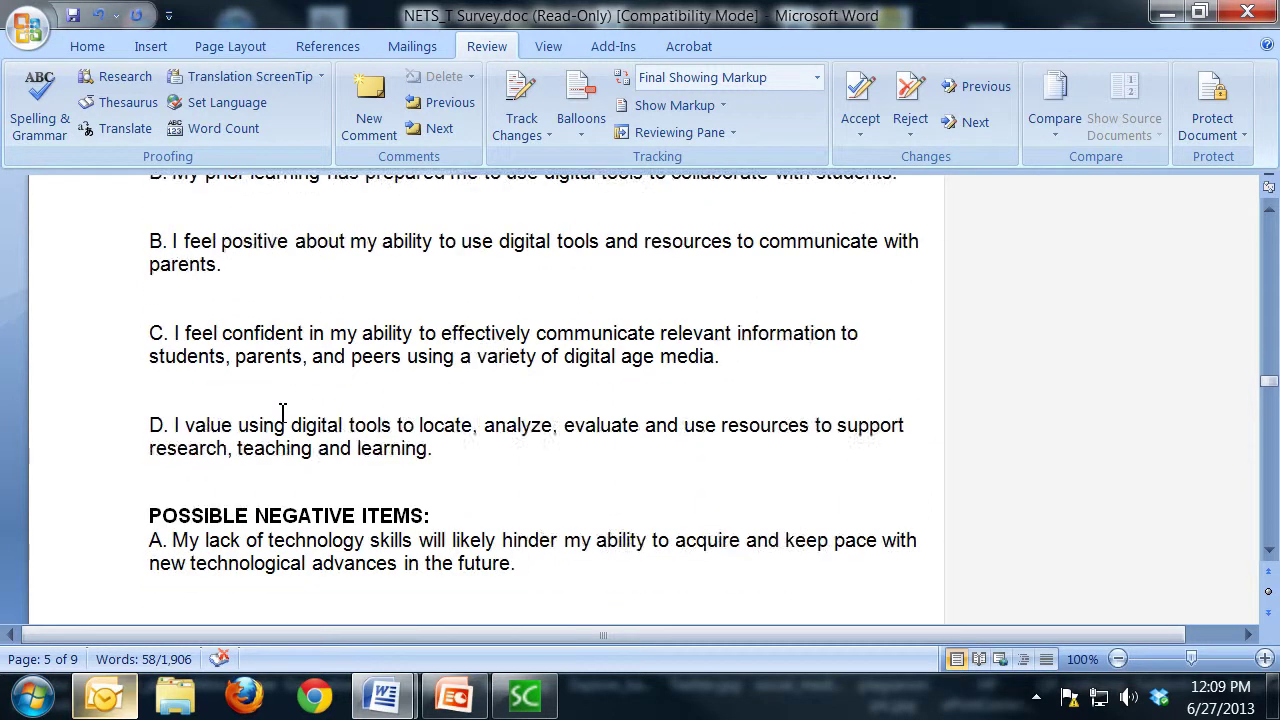
{"action": "scroll", "coordinate": [282, 413], "scroll_direction": "down", "scroll_amount": 15}
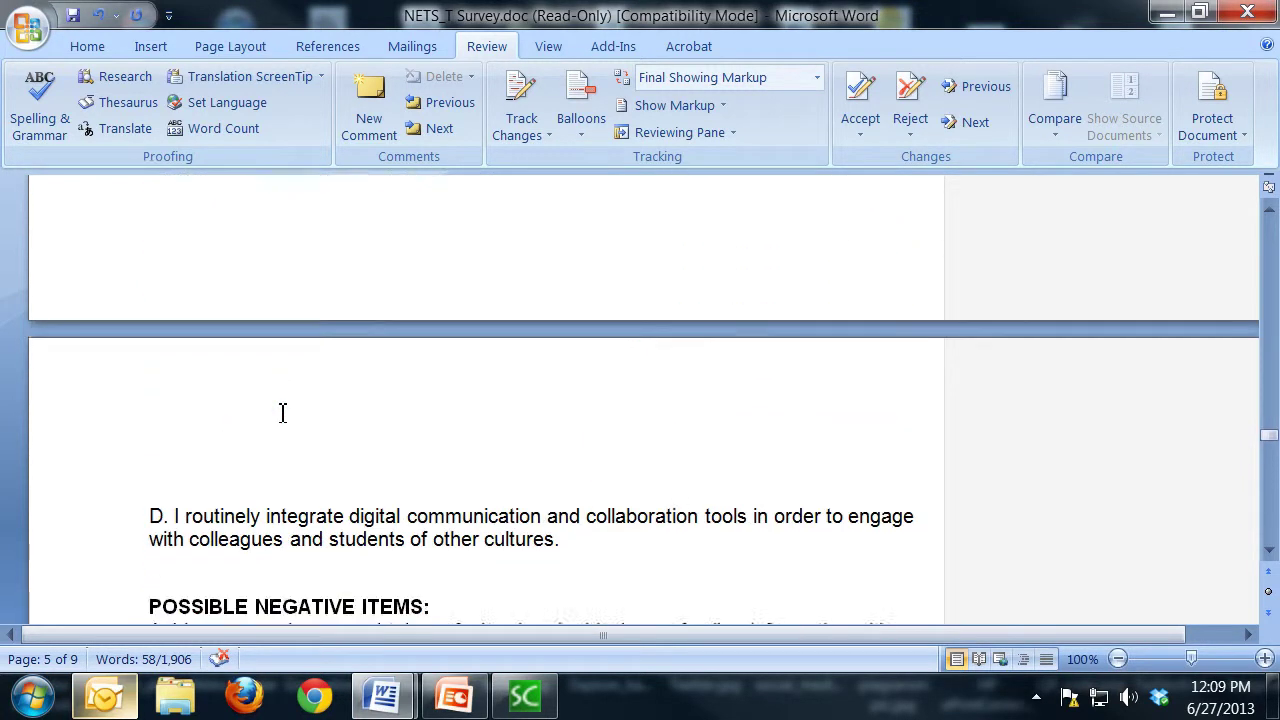
{"action": "scroll", "coordinate": [282, 413], "scroll_direction": "down", "scroll_amount": 15}
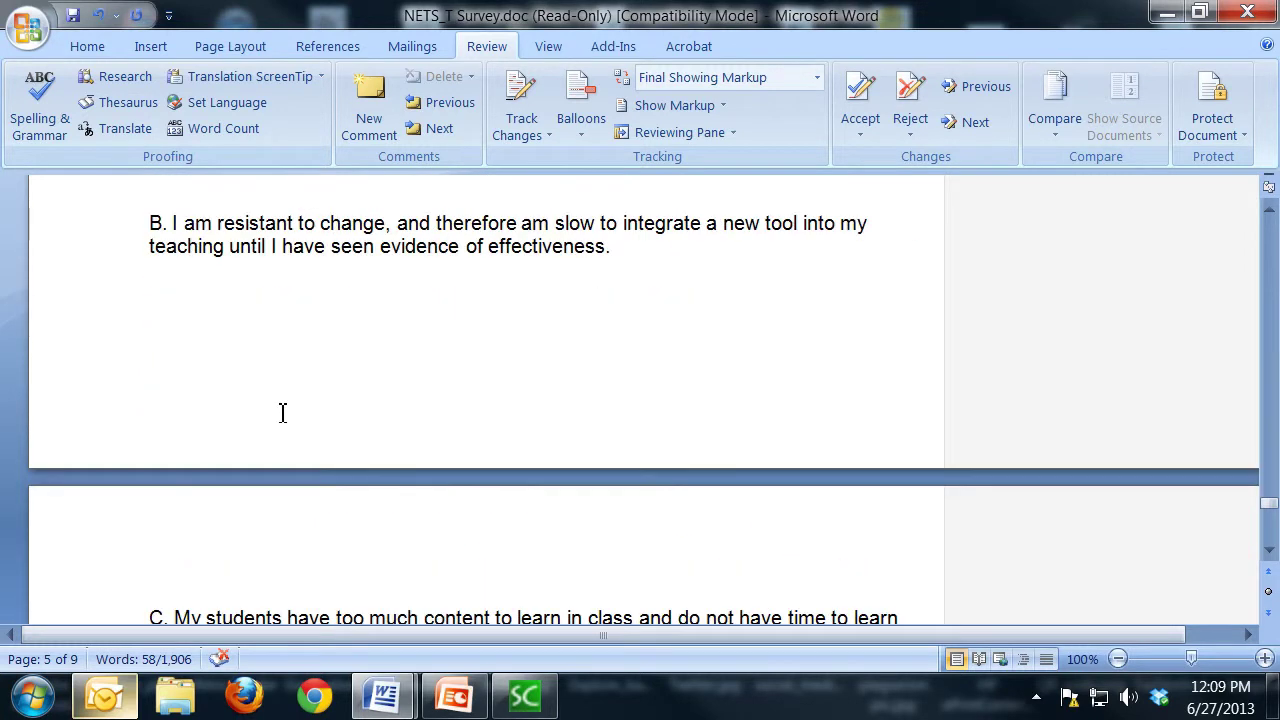
{"action": "left_click", "coordinate": [282, 413]}
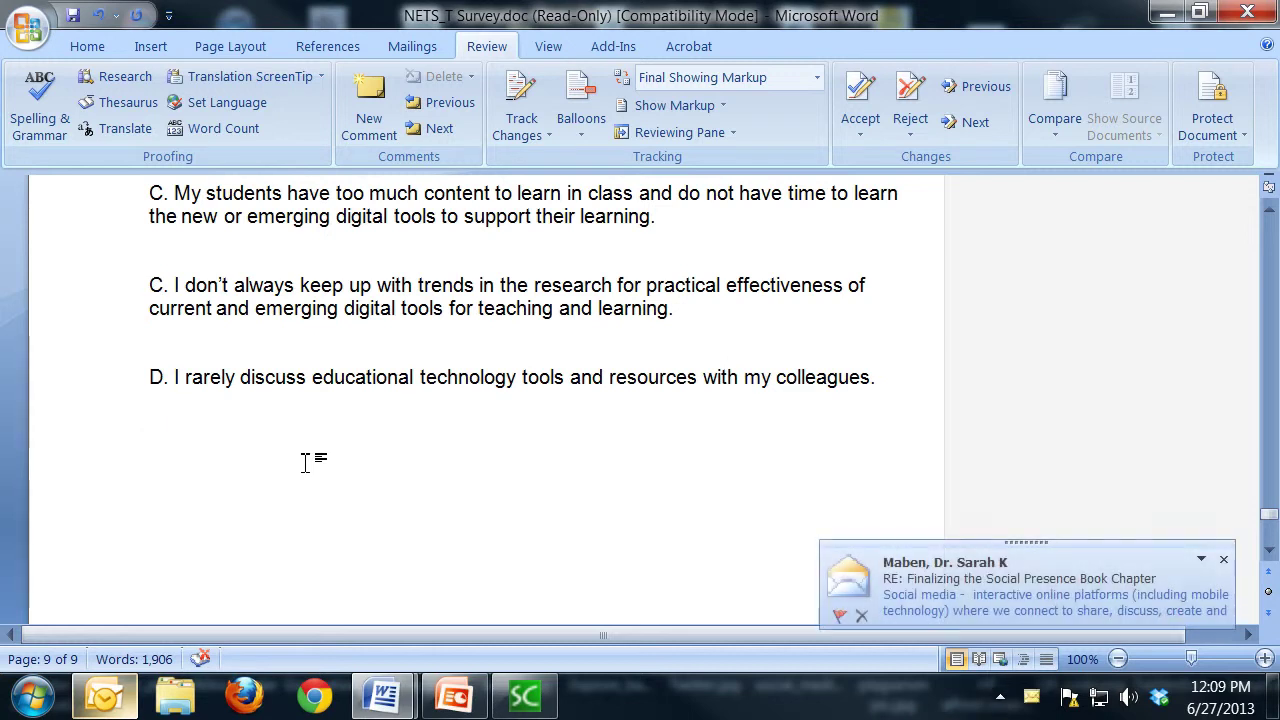
{"action": "left_click", "coordinate": [1224, 560]}
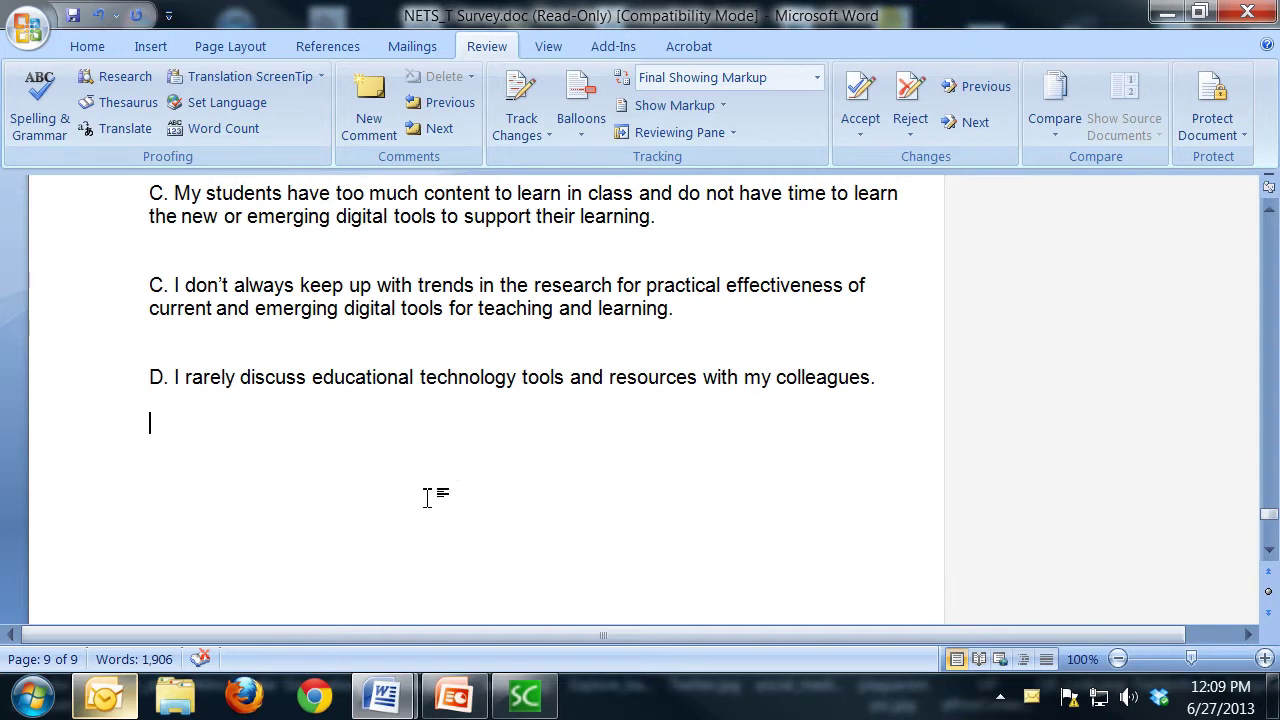
- Look back over the survey items from the end of the document to the rating scale on page 1
{"action": "scroll", "coordinate": [400, 495], "scroll_direction": "down", "scroll_amount": 2}
{"action": "scroll", "coordinate": [398, 515], "scroll_direction": "up", "scroll_amount": 5}
{"action": "scroll", "coordinate": [398, 515], "scroll_direction": "up", "scroll_amount": 20}
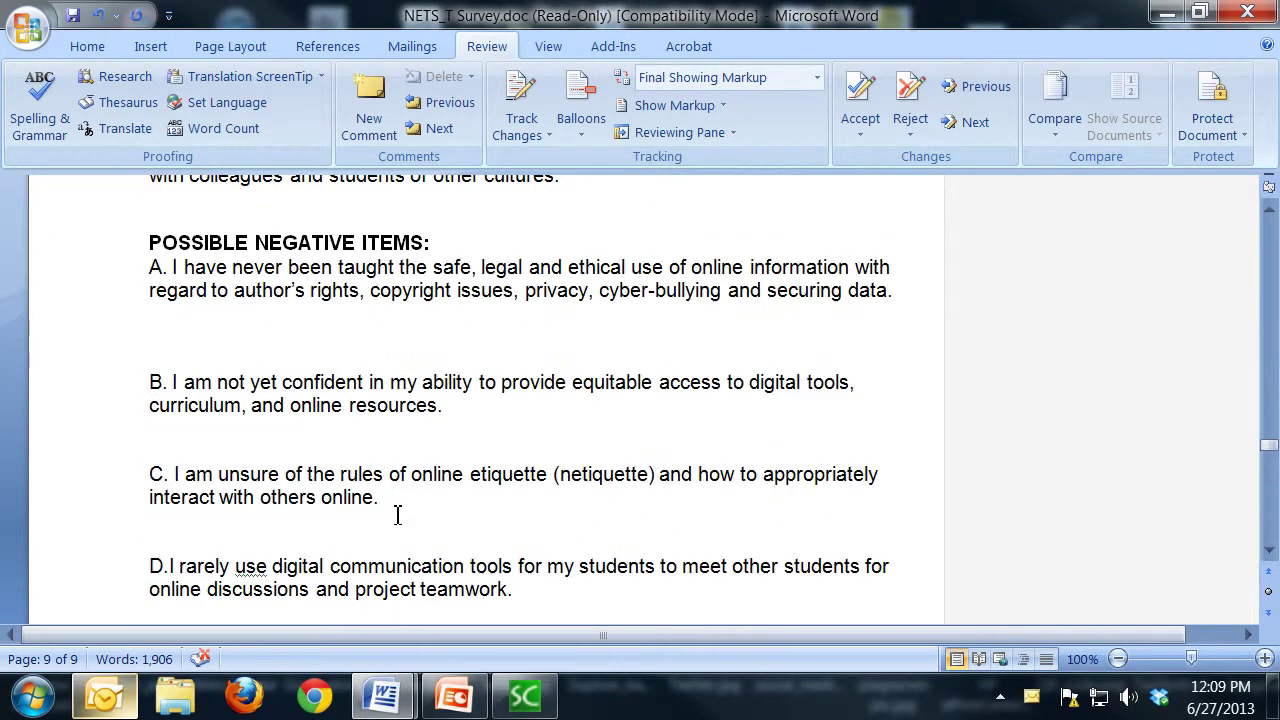
{"action": "scroll", "coordinate": [398, 515], "scroll_direction": "up", "scroll_amount": 15}
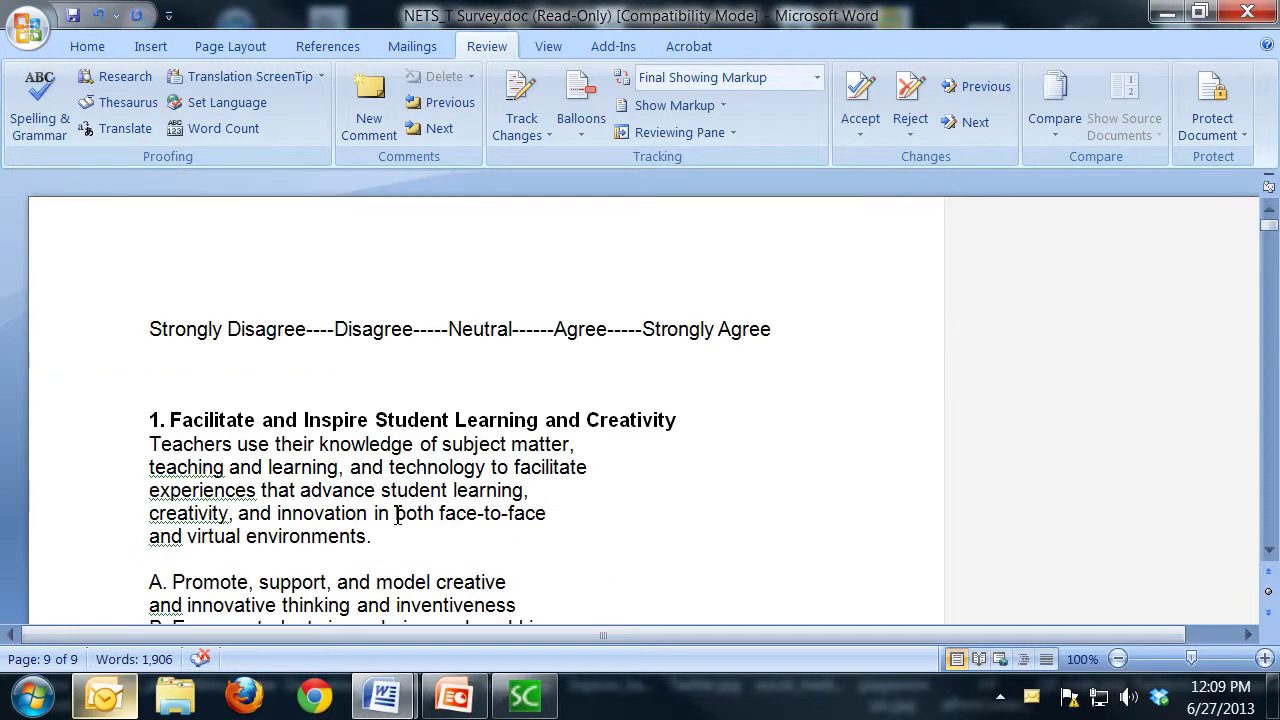
{"action": "scroll", "coordinate": [703, 397], "scroll_direction": "down", "scroll_amount": 12}
{"action": "scroll", "coordinate": [703, 400], "scroll_direction": "up", "scroll_amount": 12}
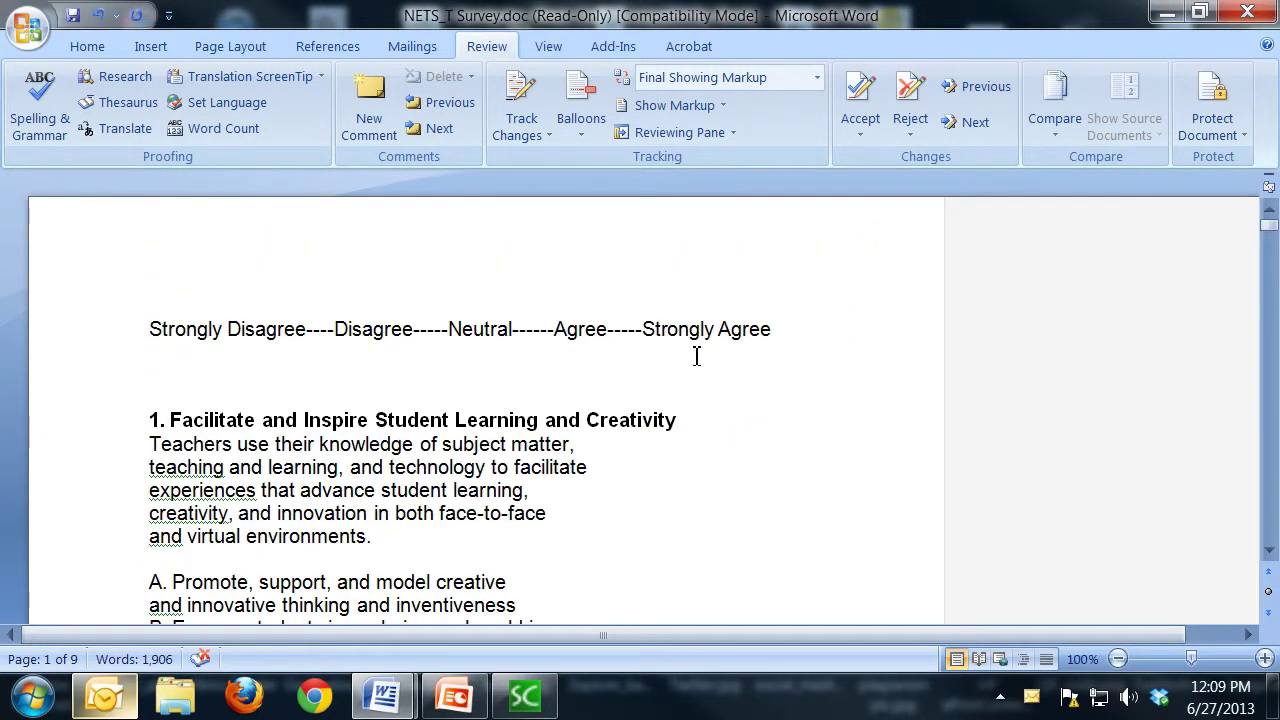